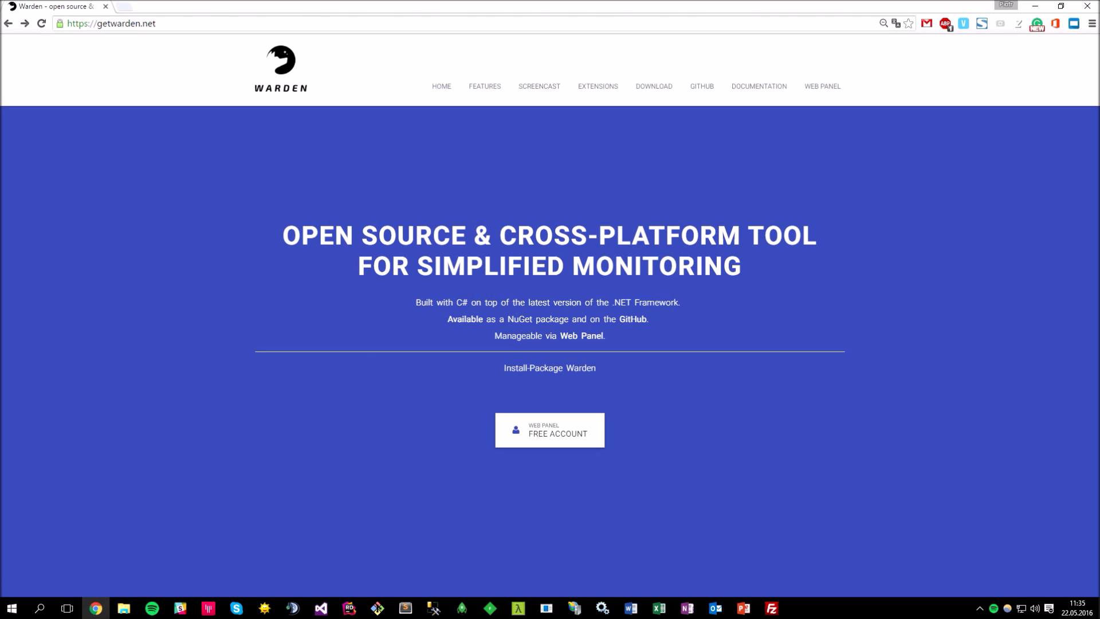
- Sign up for a Warden Web Panel account with the suggested e-mail address and a confirmed password
{"action": "left_click", "coordinate": [820, 86]}
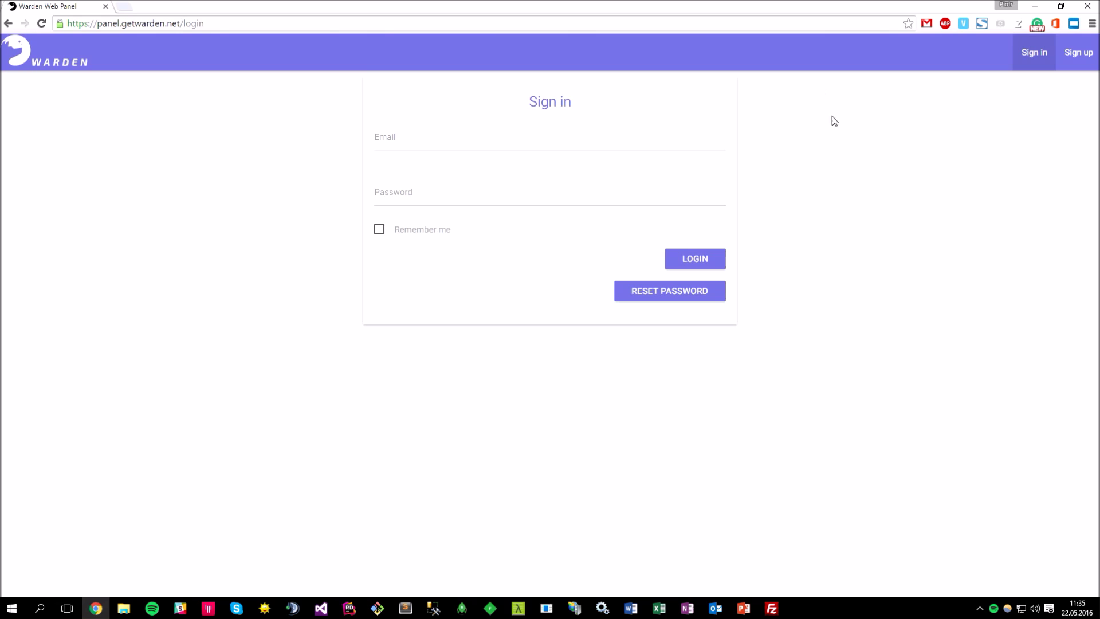
{"action": "left_click", "coordinate": [1076, 63]}
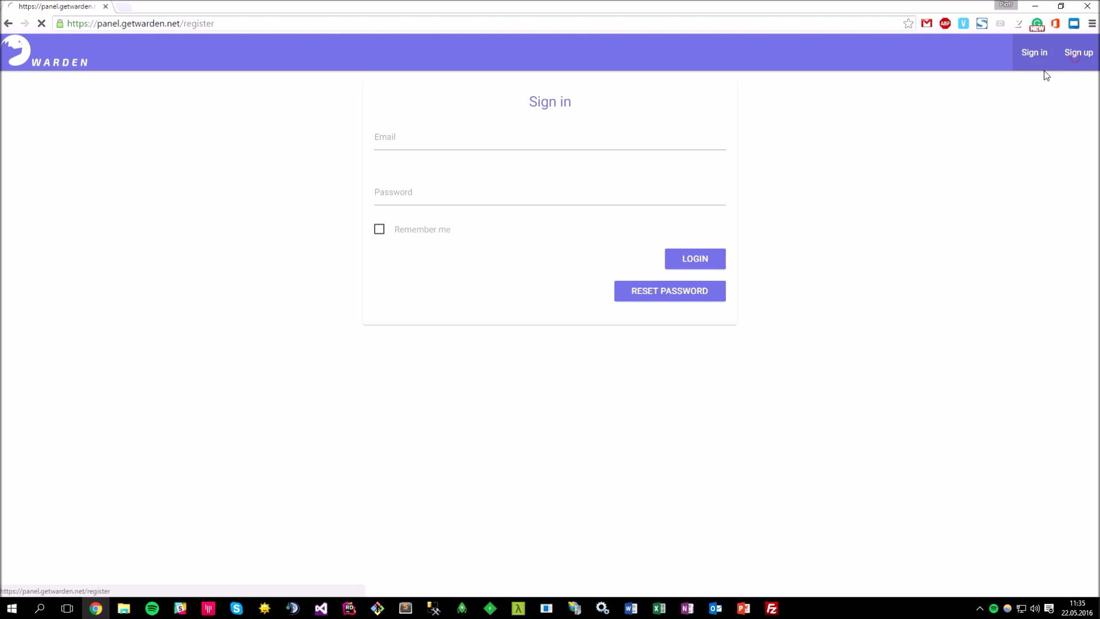
{"action": "left_click", "coordinate": [474, 137]}
{"action": "type", "text": "pi"}
{"action": "key", "text": "Down"}
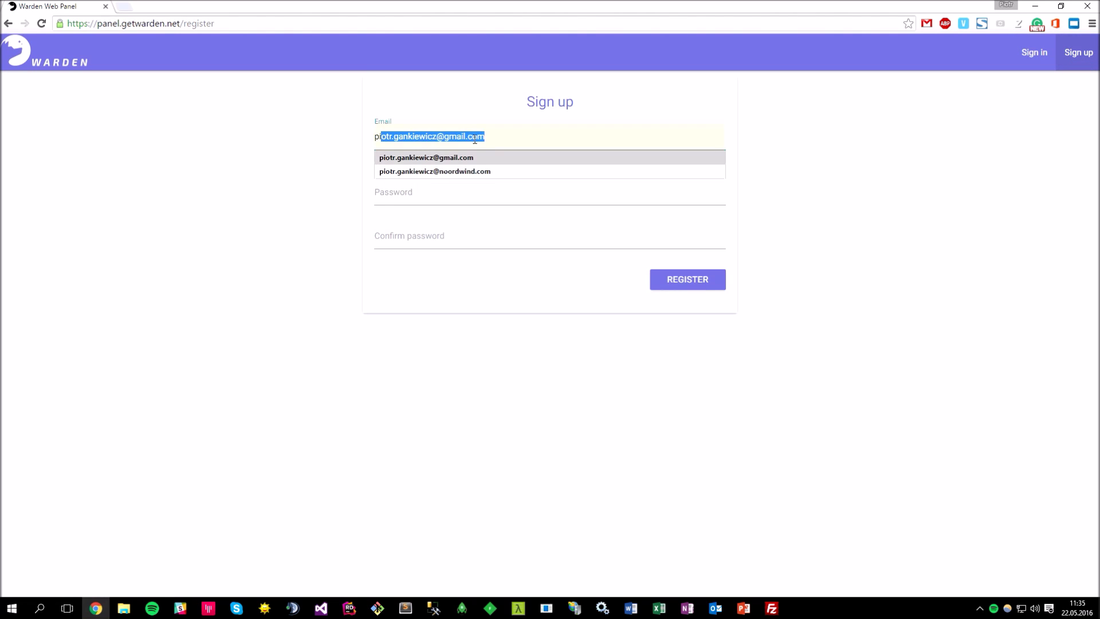
{"action": "key", "text": "Return"}
{"action": "key", "text": "Tab"}
{"action": "type", "text": "test"}
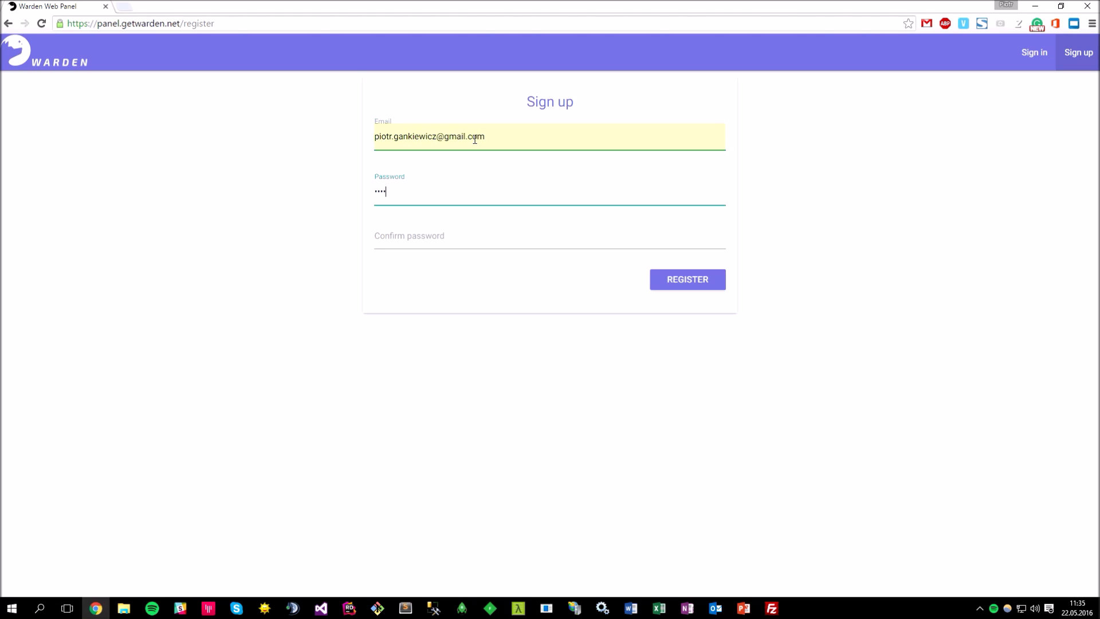
{"action": "key", "text": "Tab"}
{"action": "type", "text": "tes"}
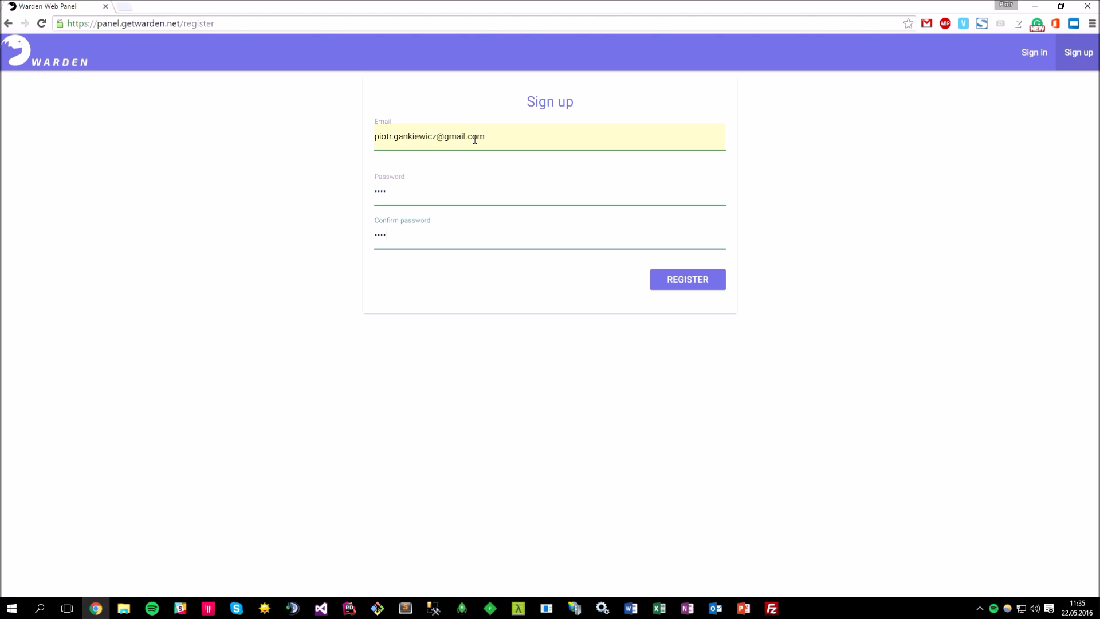
{"action": "type", "text": "t"}
{"action": "key", "text": "Return"}
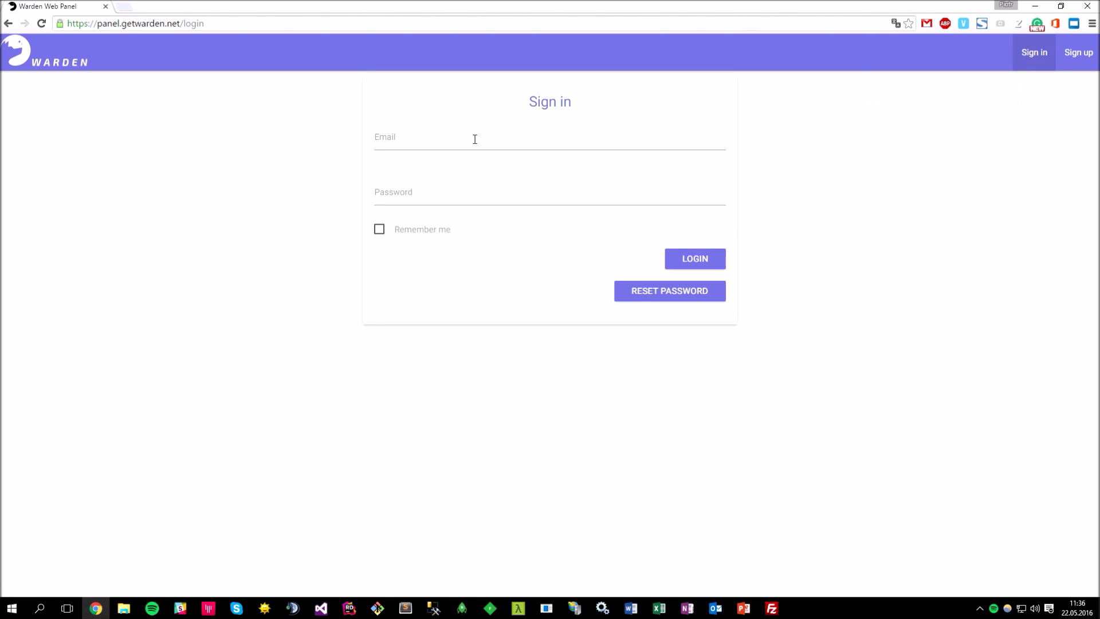
- Log in with the newly registered e-mail address and its password
{"action": "left_click", "coordinate": [475, 139]}
{"action": "type", "text": "pi"}
{"action": "key", "text": "Down"}
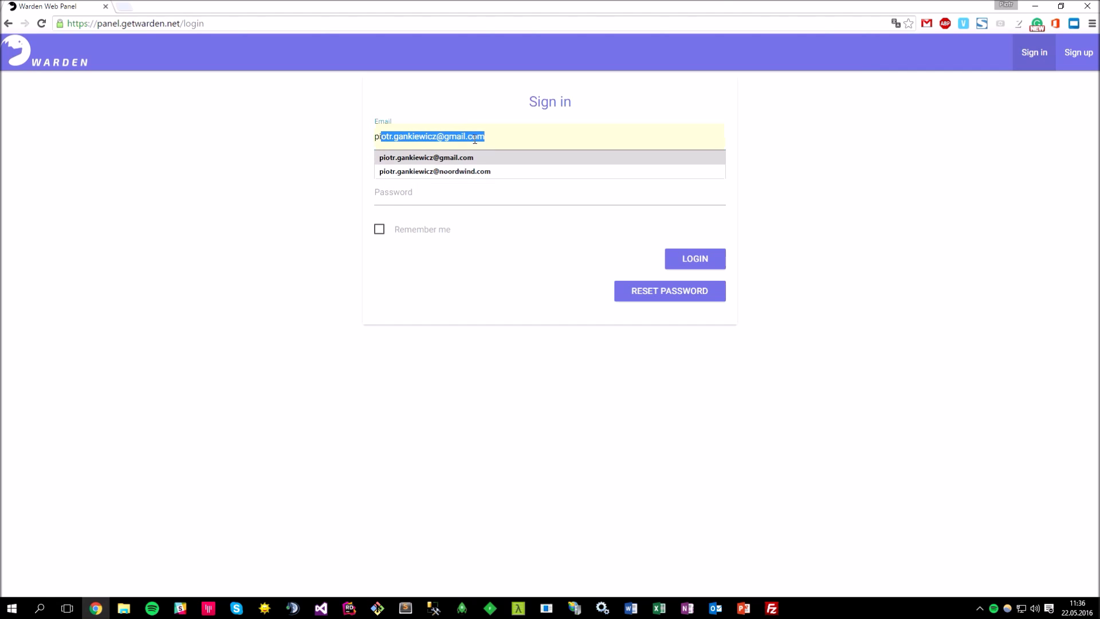
{"action": "key", "text": "Tab"}
{"action": "type", "text": "****"}
{"action": "key", "text": "Return"}
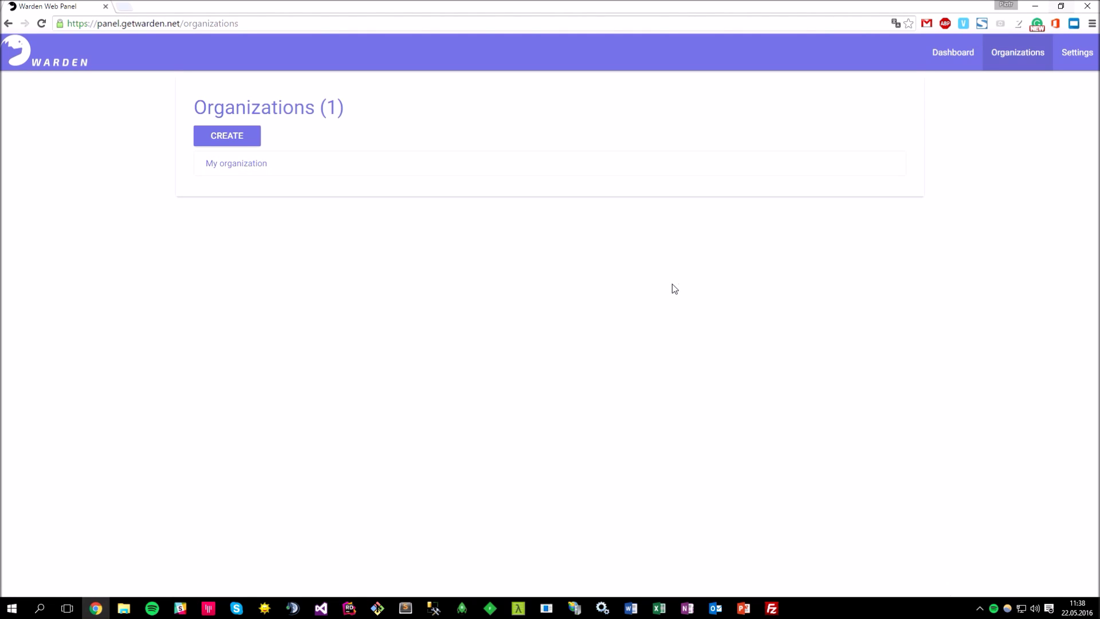
- Open My organization and copy its organization Id to the clipboard
{"action": "left_click", "coordinate": [338, 163]}
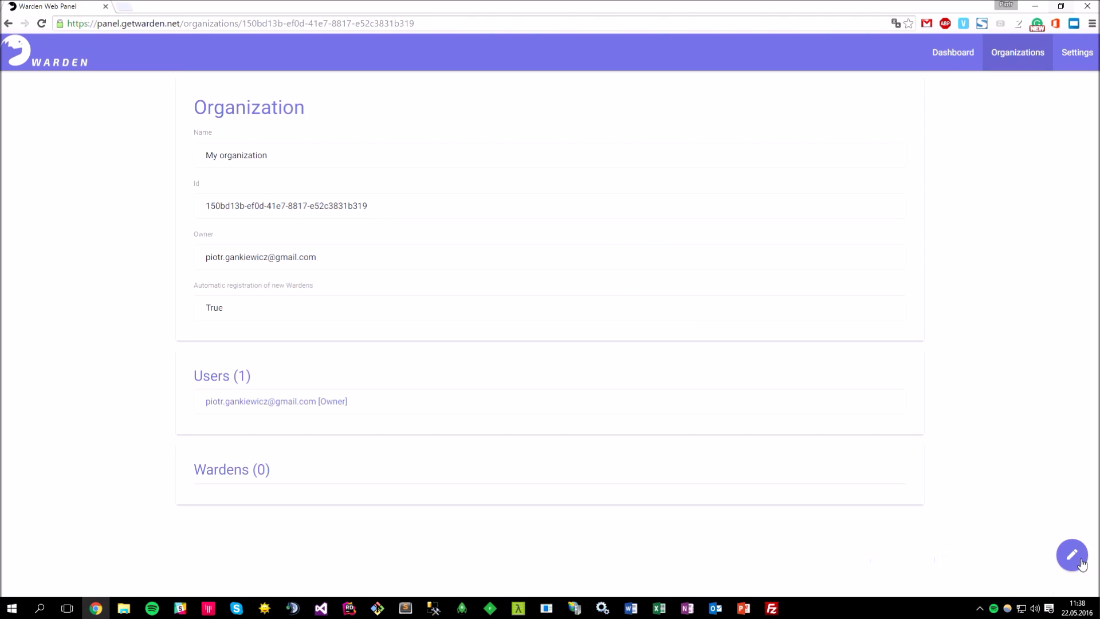
{"action": "mouse_move", "coordinate": [1081, 564]}
{"action": "left_click", "coordinate": [871, 559]}
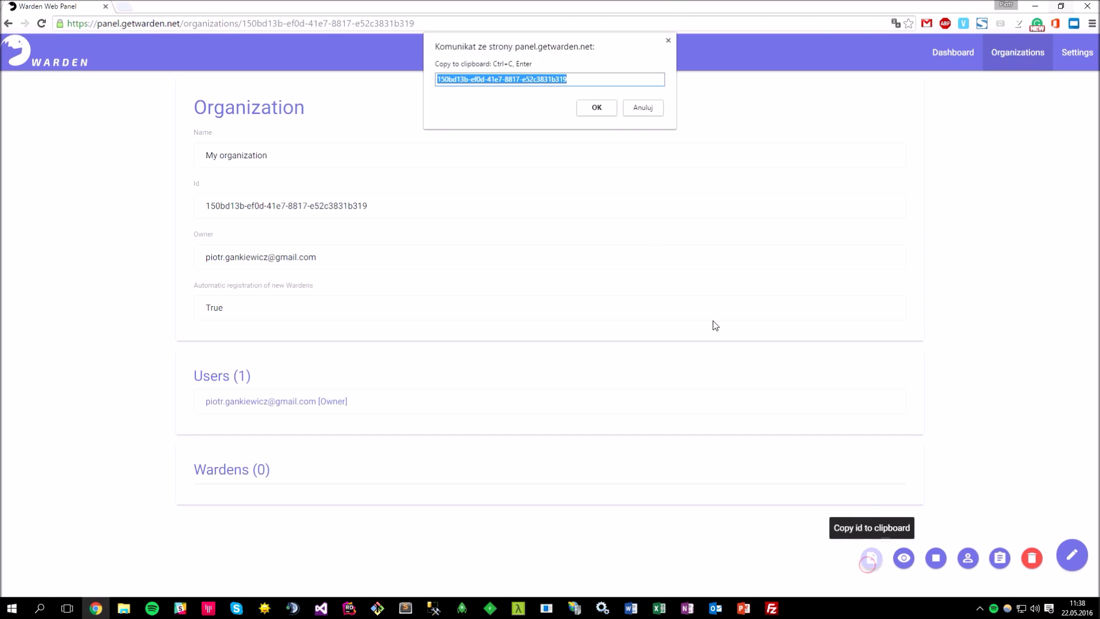
{"action": "key", "text": "ctrl+c"}
{"action": "key", "text": "Return"}
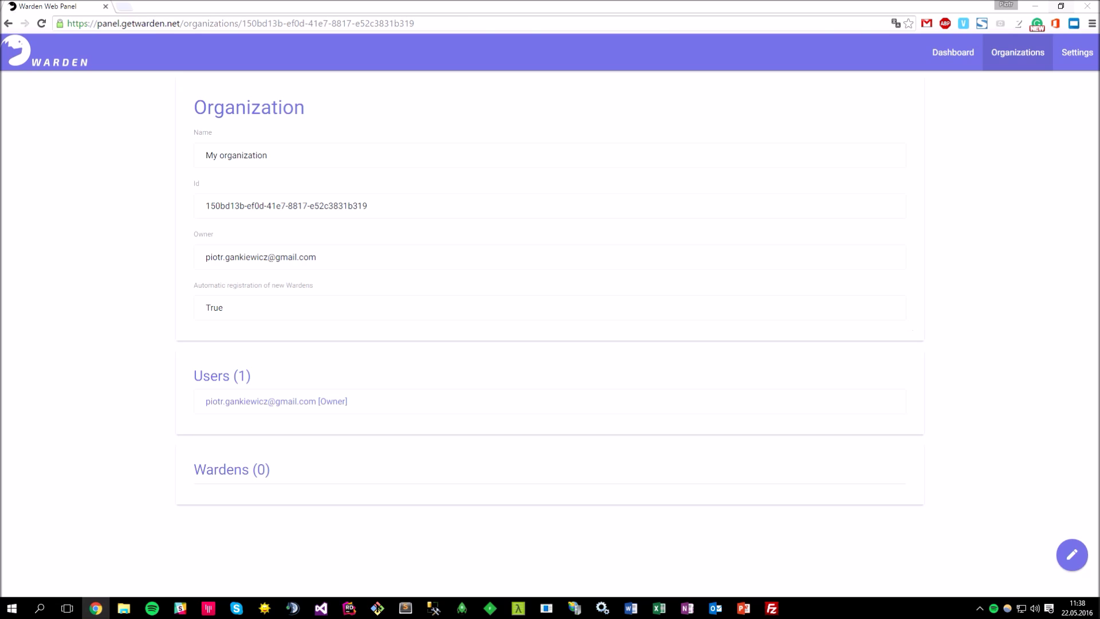
- Copy the account's API key from the Settings page
{"action": "left_click", "coordinate": [1066, 60]}
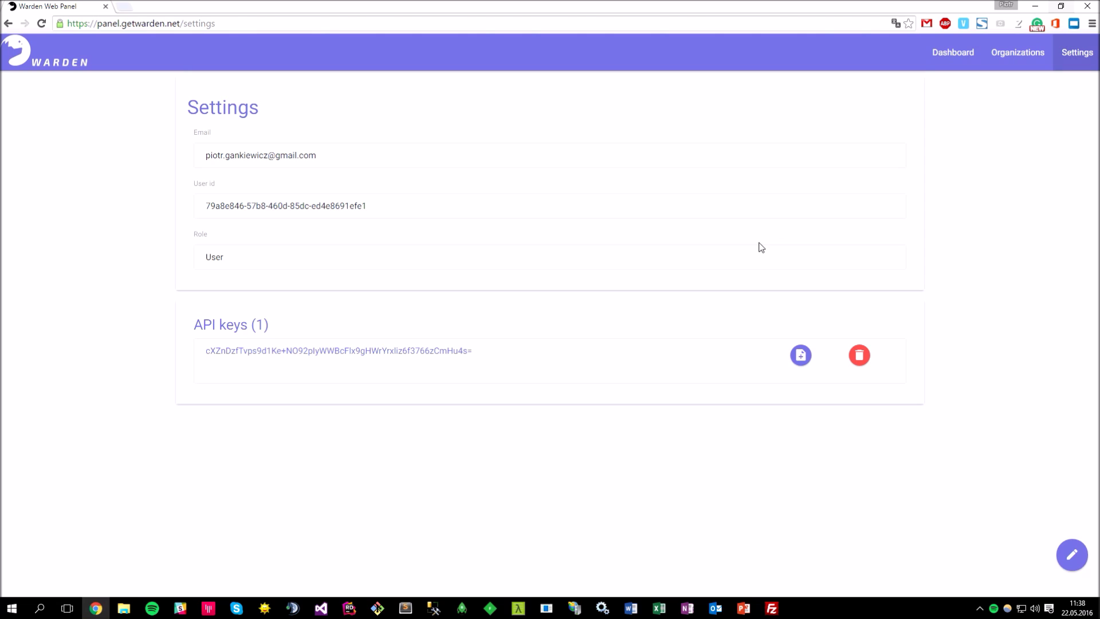
{"action": "left_click", "coordinate": [801, 355]}
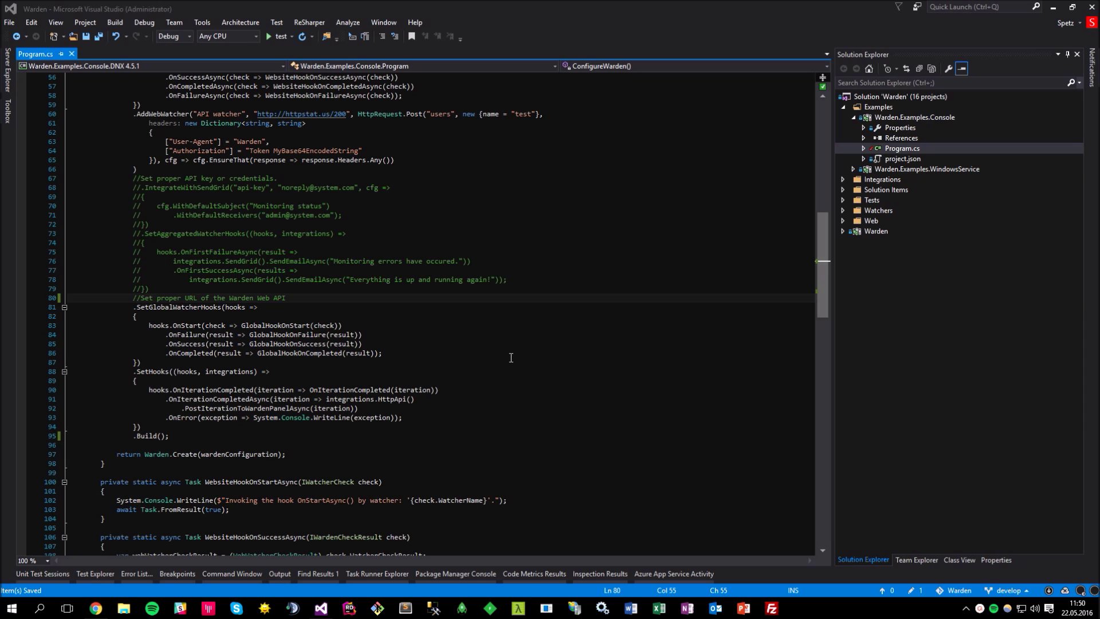
- Install Warden.Integrations.HttpApi from the Package Manager Console and return to Program.cs
{"action": "left_click", "coordinate": [472, 575]}
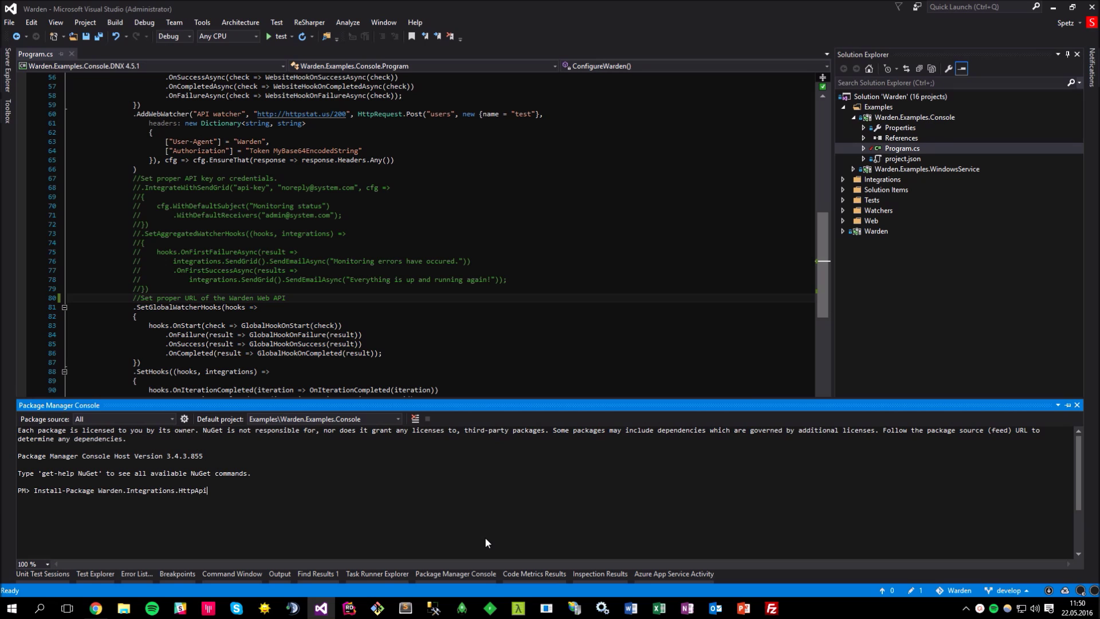
{"action": "left_click", "coordinate": [570, 342]}
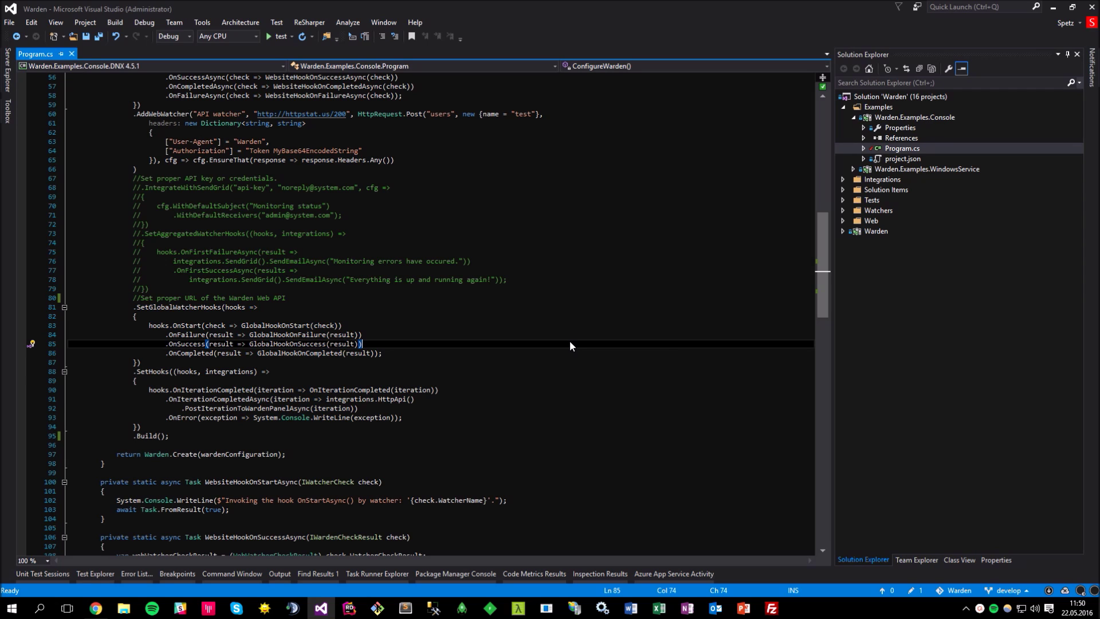
{"action": "key", "text": "ctrl+z"}
{"action": "key", "text": "ctrl+s"}
{"action": "left_click", "coordinate": [442, 332]}
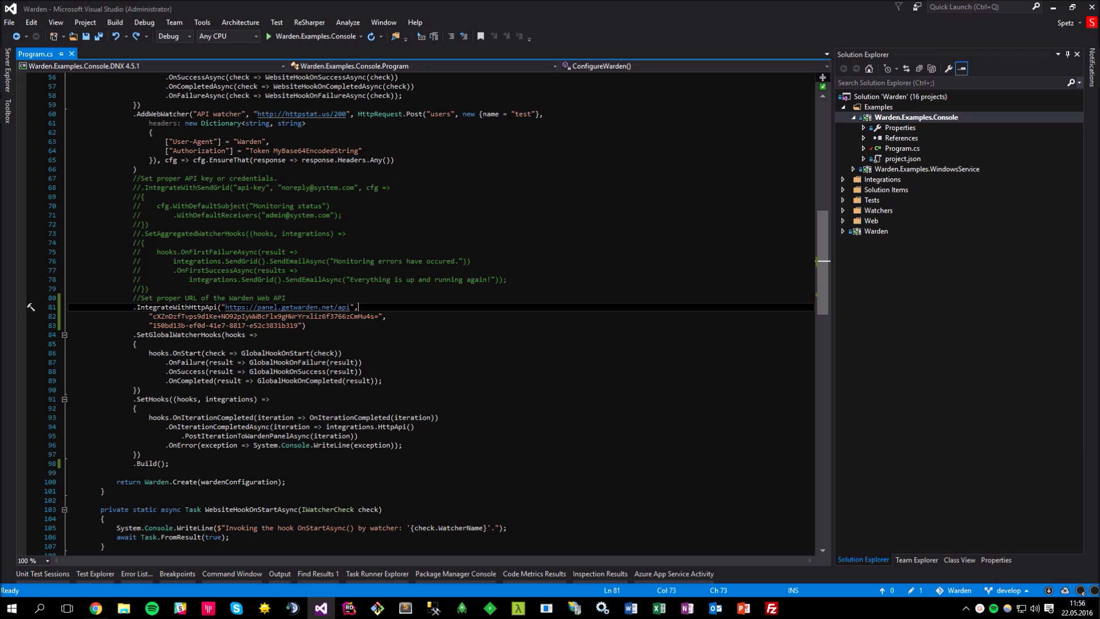
{"action": "left_click", "coordinate": [414, 426]}
{"action": "key", "text": "ctrl+F5"}
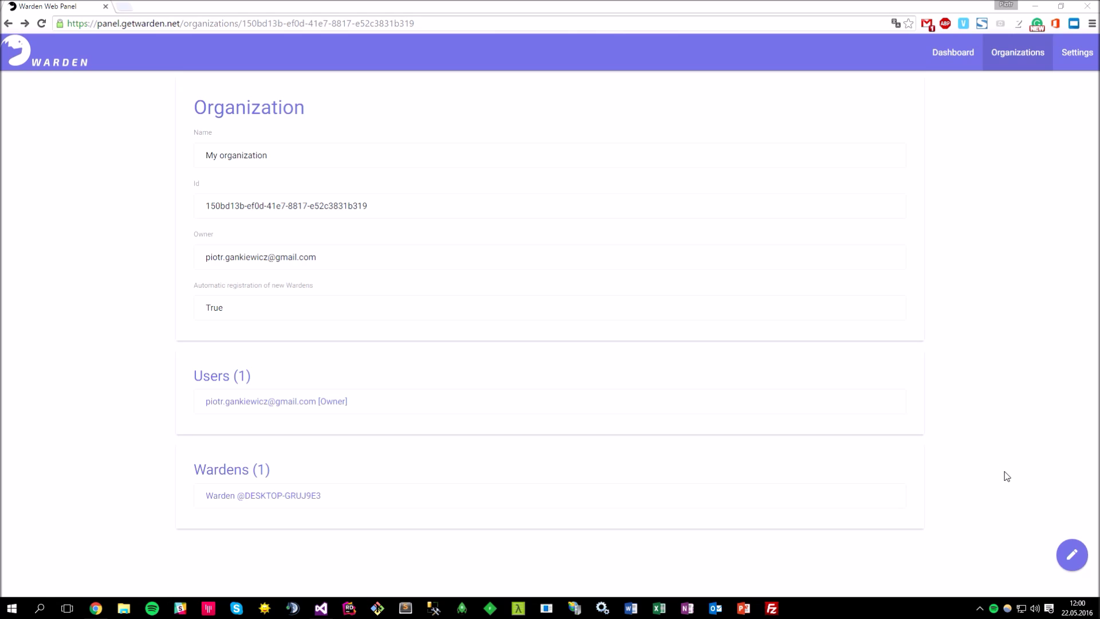
{"action": "mouse_move", "coordinate": [982, 565]}
{"action": "left_click", "coordinate": [340, 494]}
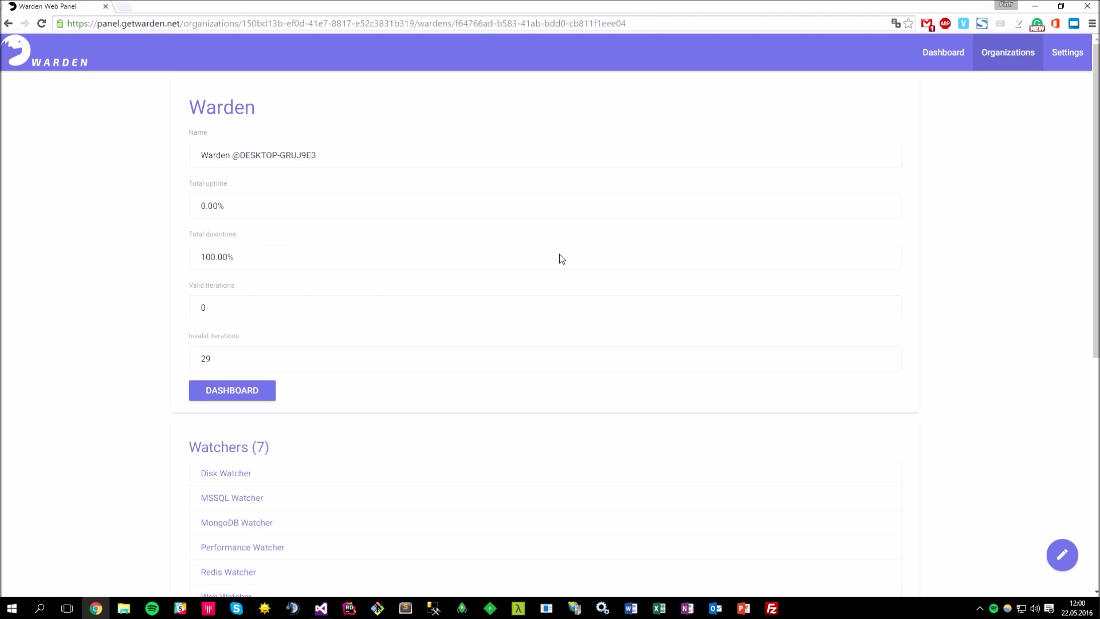
- Scroll the warden page down to its seven watchers and 29 iterations
{"action": "left_click_drag", "start_coordinate": [1093, 202], "coordinate": [1087, 442]}
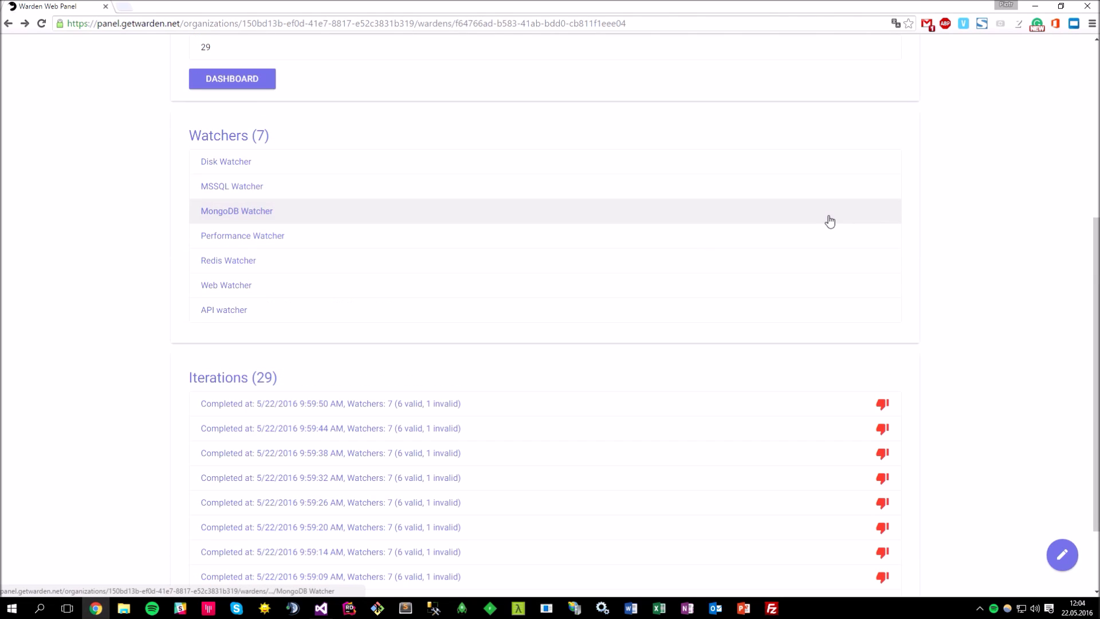
- Review the MongoDB Watcher's checks and the 9:59:43 check result, then return to the warden
{"action": "left_click", "coordinate": [830, 220]}
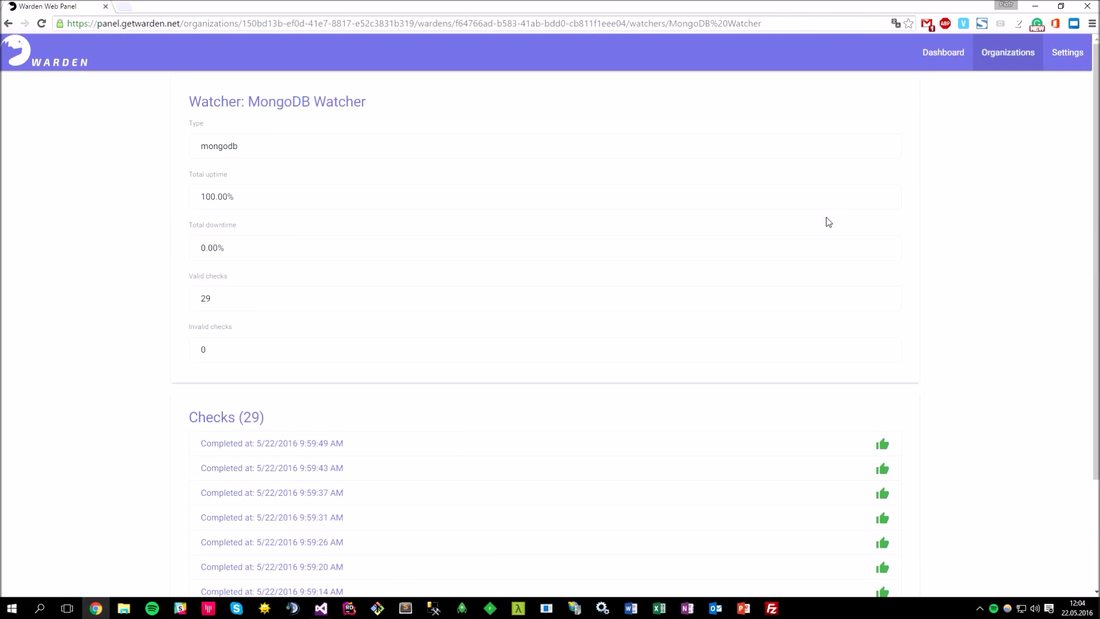
{"action": "scroll", "coordinate": [1084, 263], "scroll_direction": "down", "scroll_amount": 3}
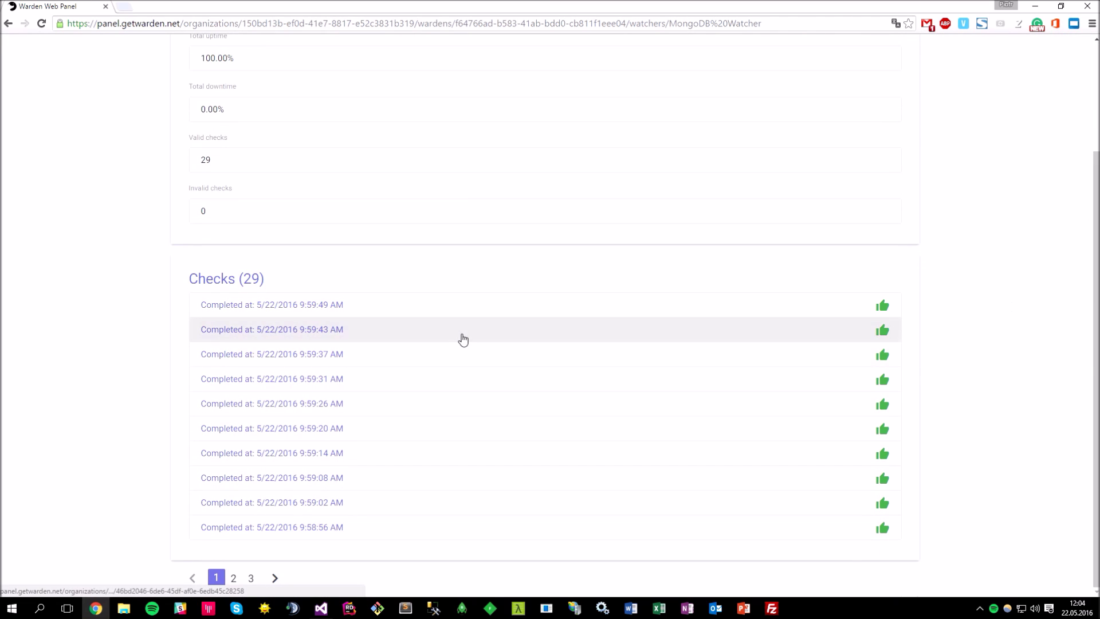
{"action": "left_click", "coordinate": [462, 335]}
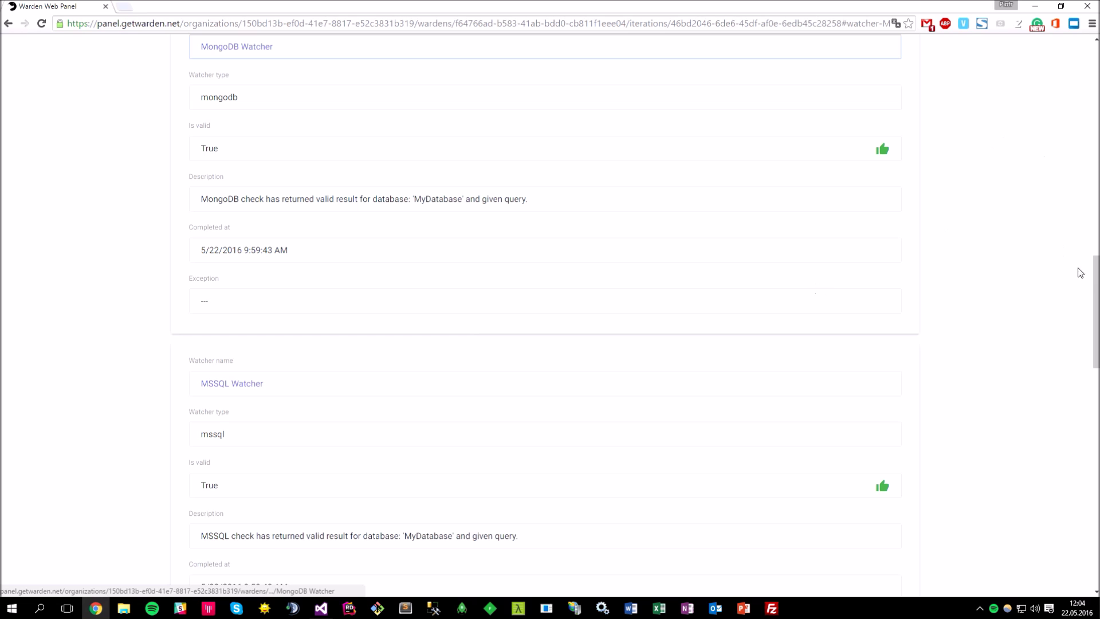
{"action": "left_click_drag", "start_coordinate": [1098, 282], "coordinate": [1084, 225]}
{"action": "key", "text": "alt+Left"}
{"action": "key", "text": "alt+Left"}
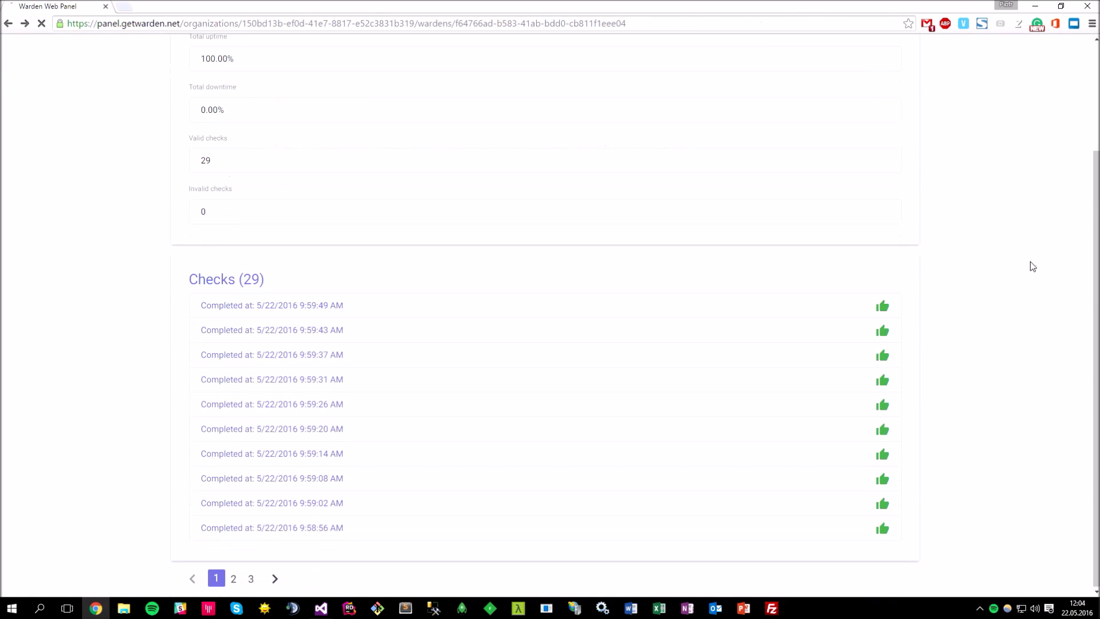
{"action": "scroll", "coordinate": [1092, 241], "scroll_direction": "down", "scroll_amount": 2}
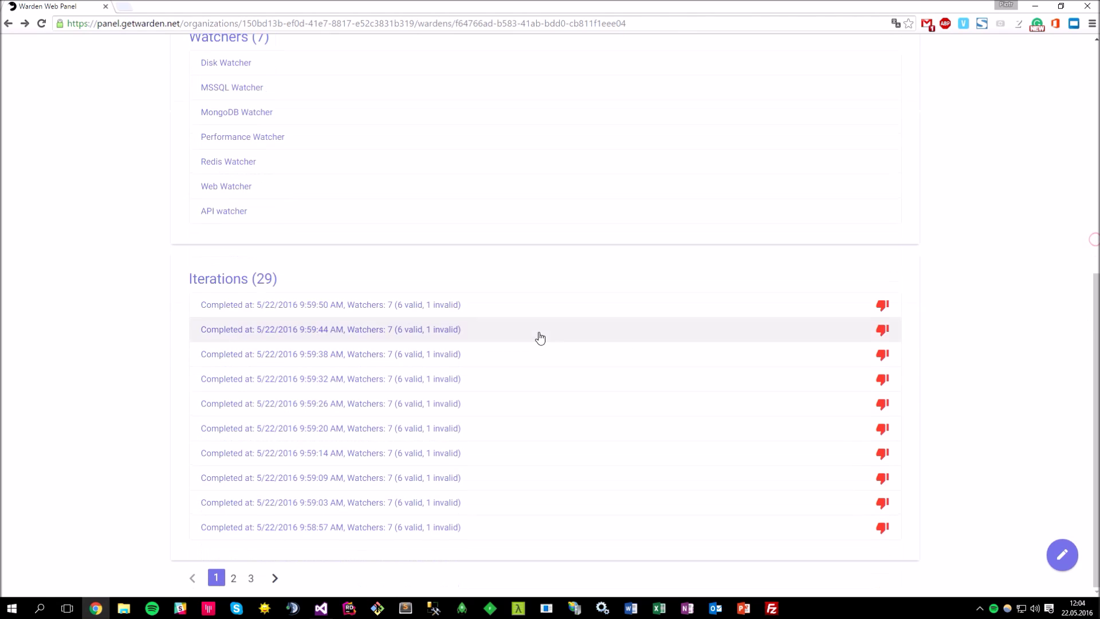
{"action": "left_click", "coordinate": [530, 316]}
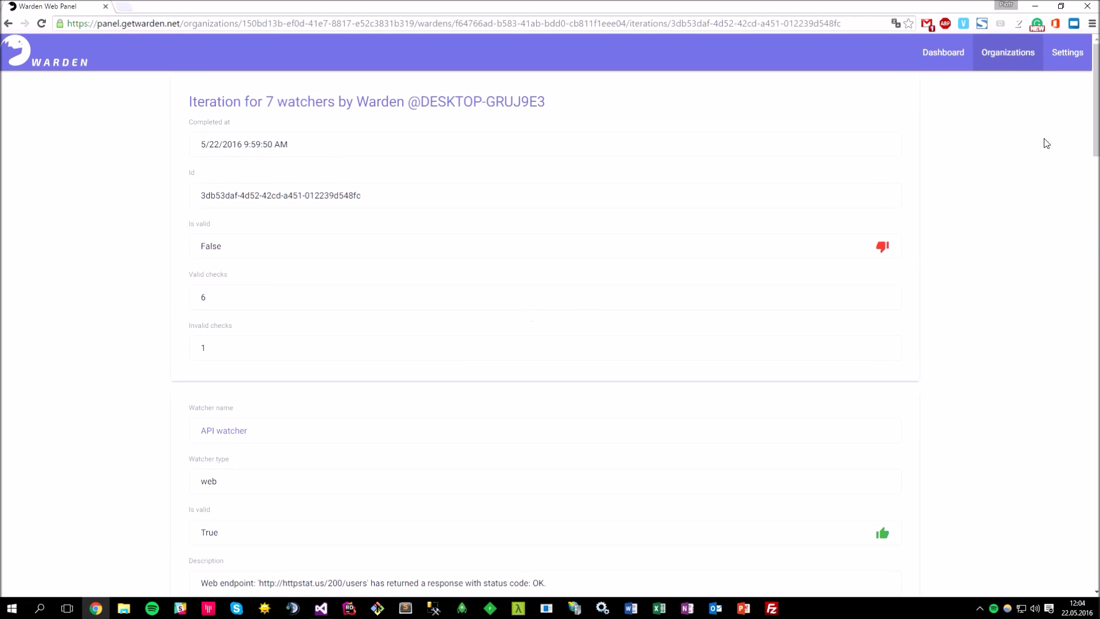
{"action": "left_click_drag", "start_coordinate": [1097, 111], "coordinate": [1090, 216]}
{"action": "scroll", "coordinate": [1018, 264], "scroll_direction": "up", "scroll_amount": 6}
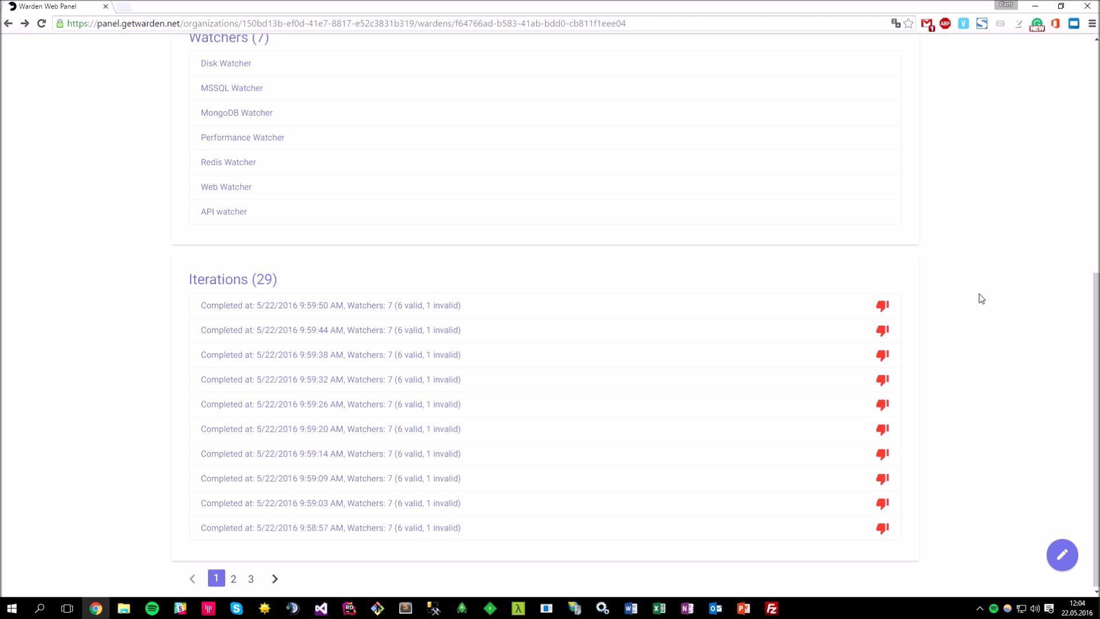
{"action": "left_click_drag", "start_coordinate": [1087, 313], "coordinate": [1087, 84]}
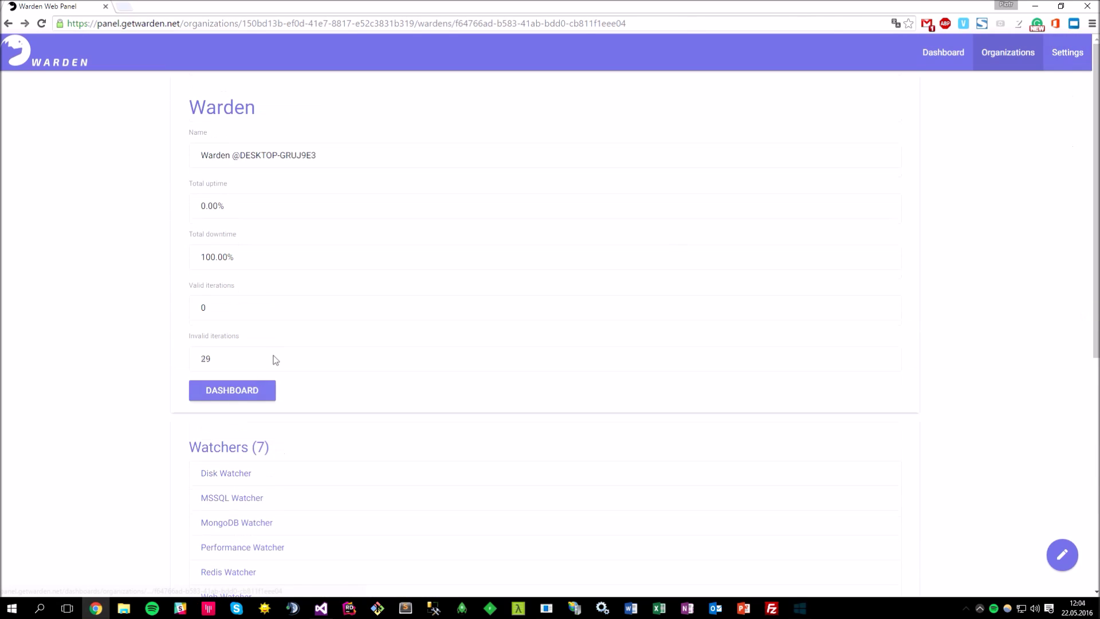
- Open the warden's live dashboard and watch its chart update while the console app runs
{"action": "left_click", "coordinate": [233, 391]}
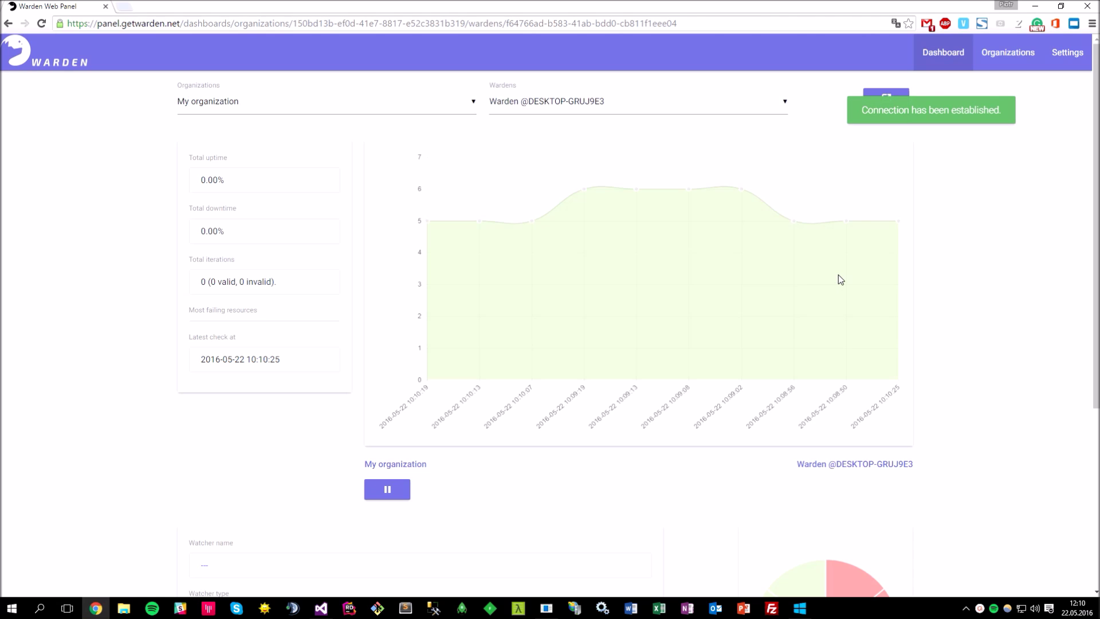
{"action": "key", "text": "alt+Tab"}
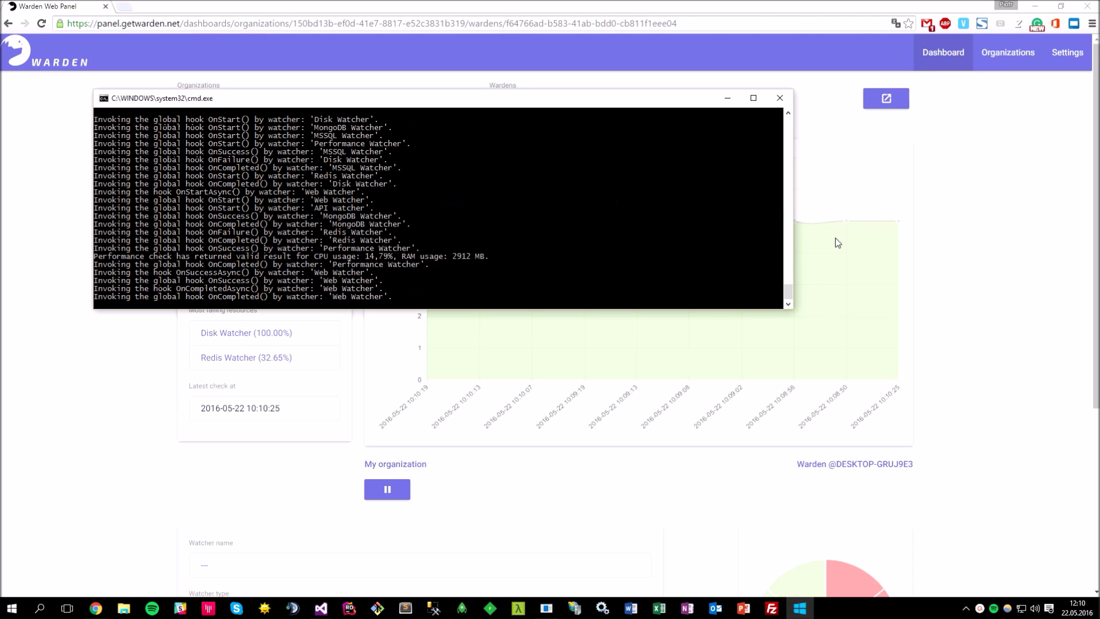
{"action": "left_click", "coordinate": [992, 233]}
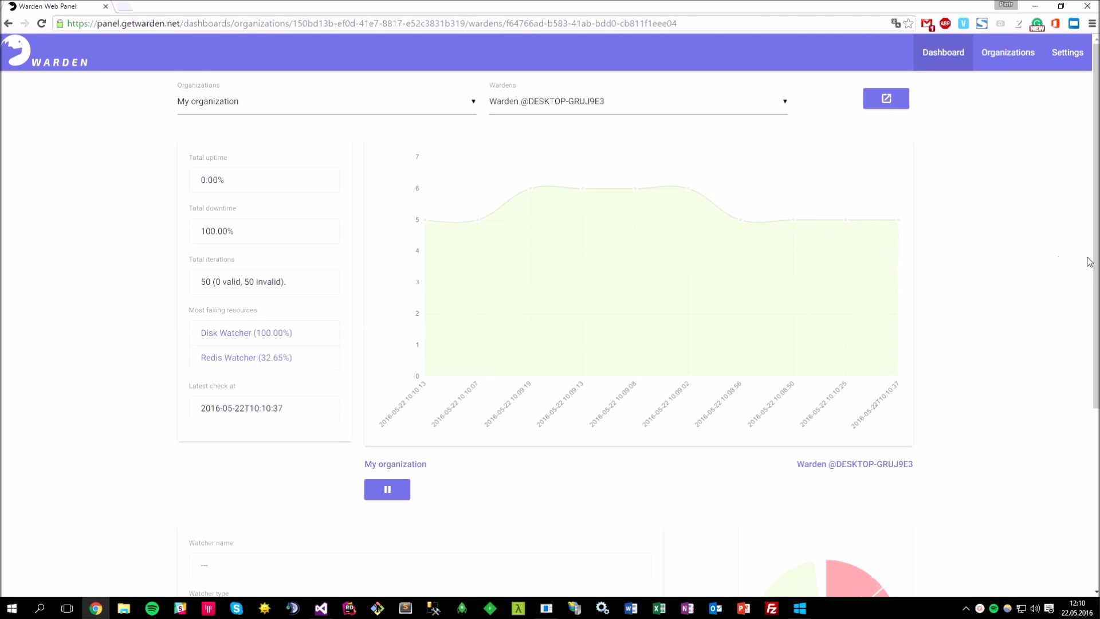
{"action": "mouse_move", "coordinate": [1088, 256]}
{"action": "left_mouse_down"}
{"action": "mouse_move", "coordinate": [1088, 418]}
{"action": "mouse_move", "coordinate": [1087, 238]}
{"action": "left_mouse_up"}
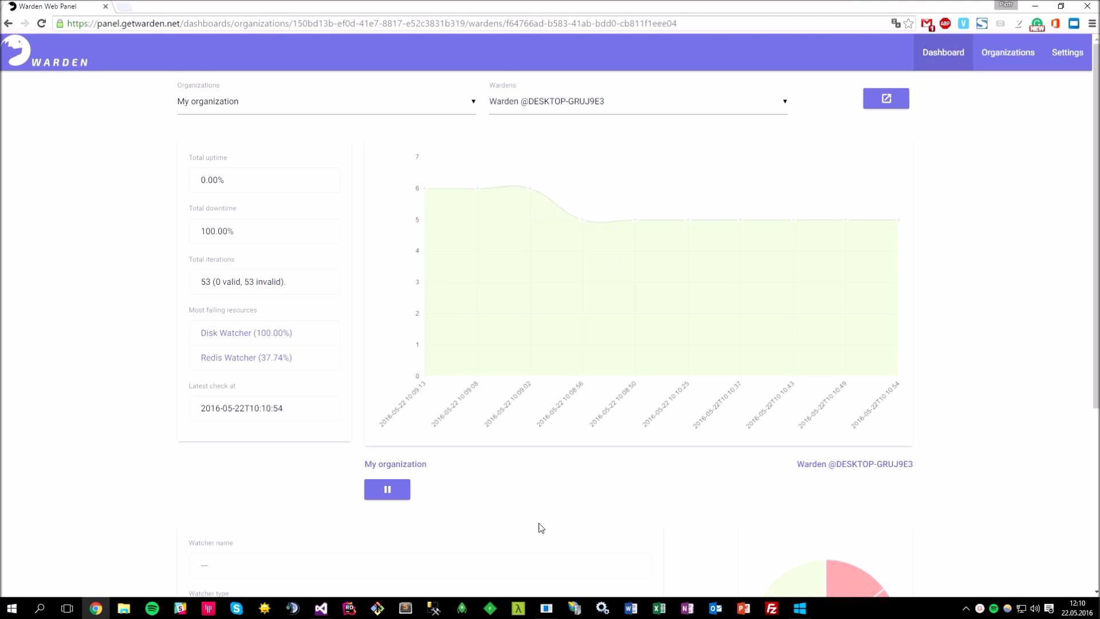
{"action": "left_click", "coordinate": [321, 608]}
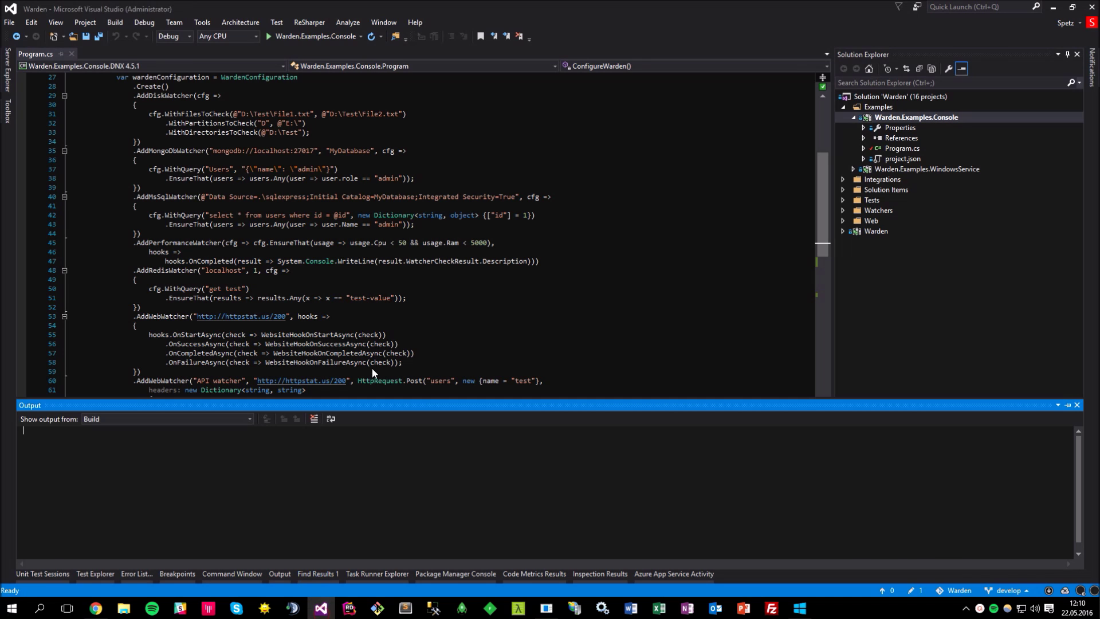
- Close the Output panel and look over the AddRedisWatcher arguments in the code
{"action": "left_click", "coordinate": [548, 214]}
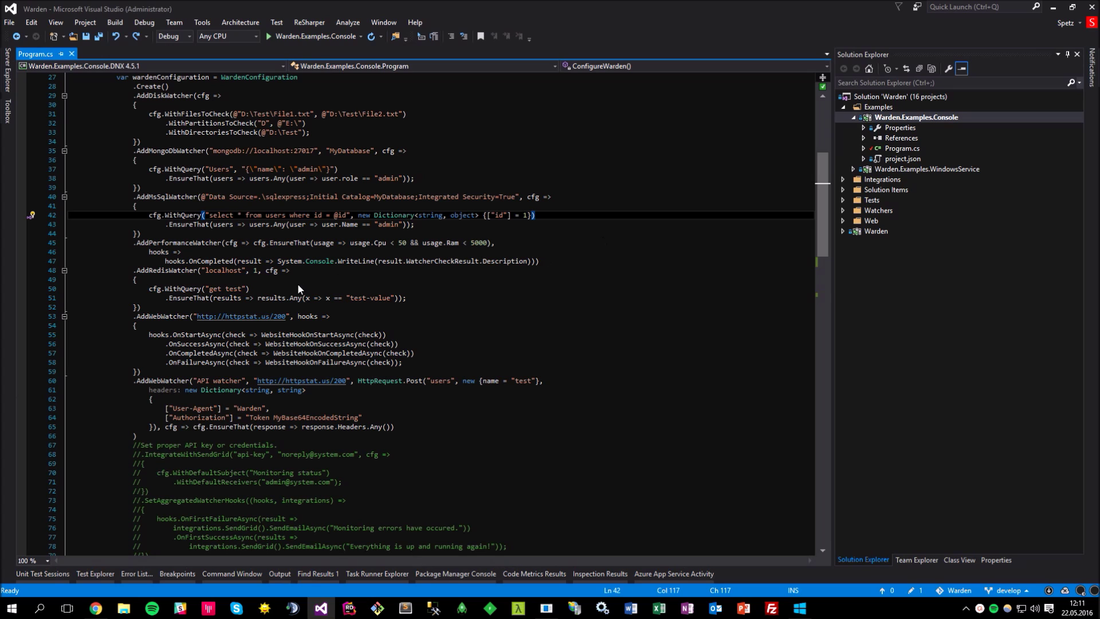
{"action": "mouse_move", "coordinate": [175, 276]}
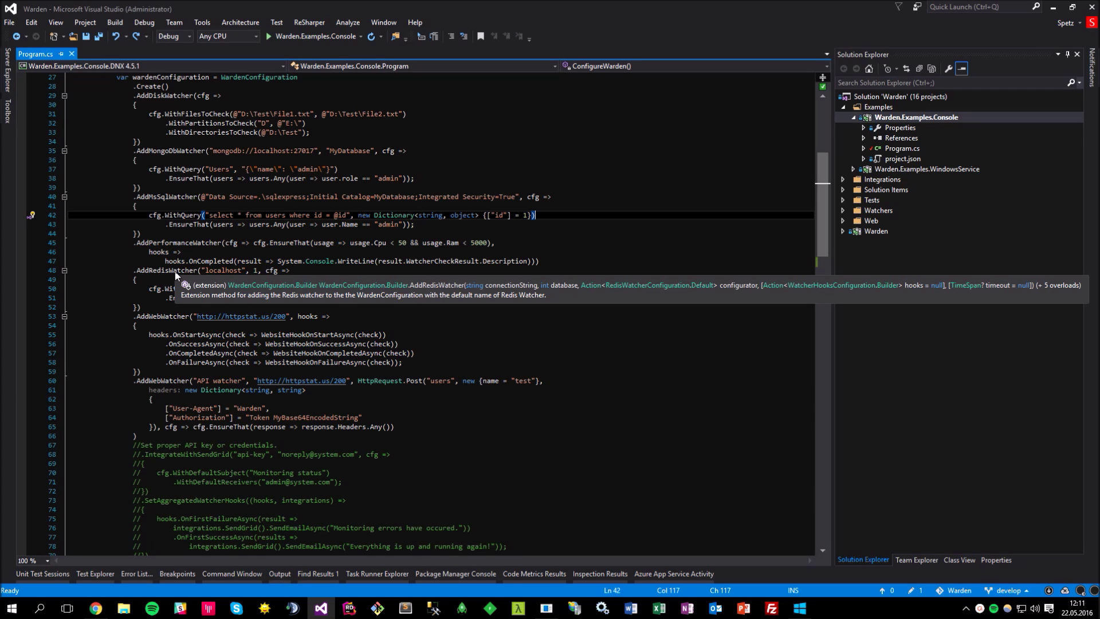
{"action": "mouse_move", "coordinate": [222, 276]}
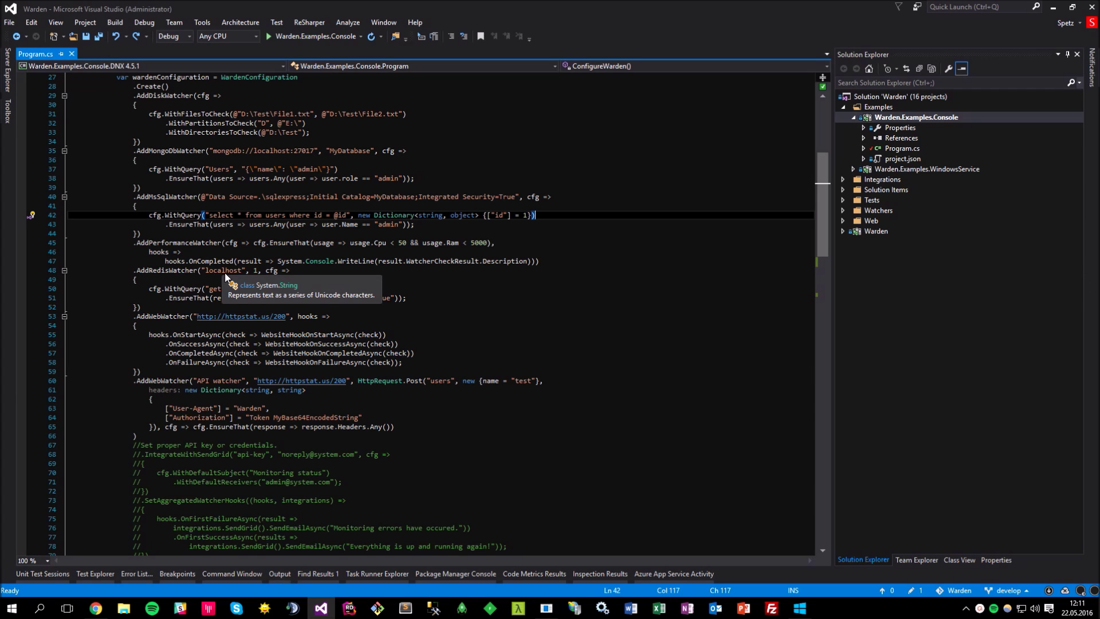
{"action": "mouse_move", "coordinate": [257, 271]}
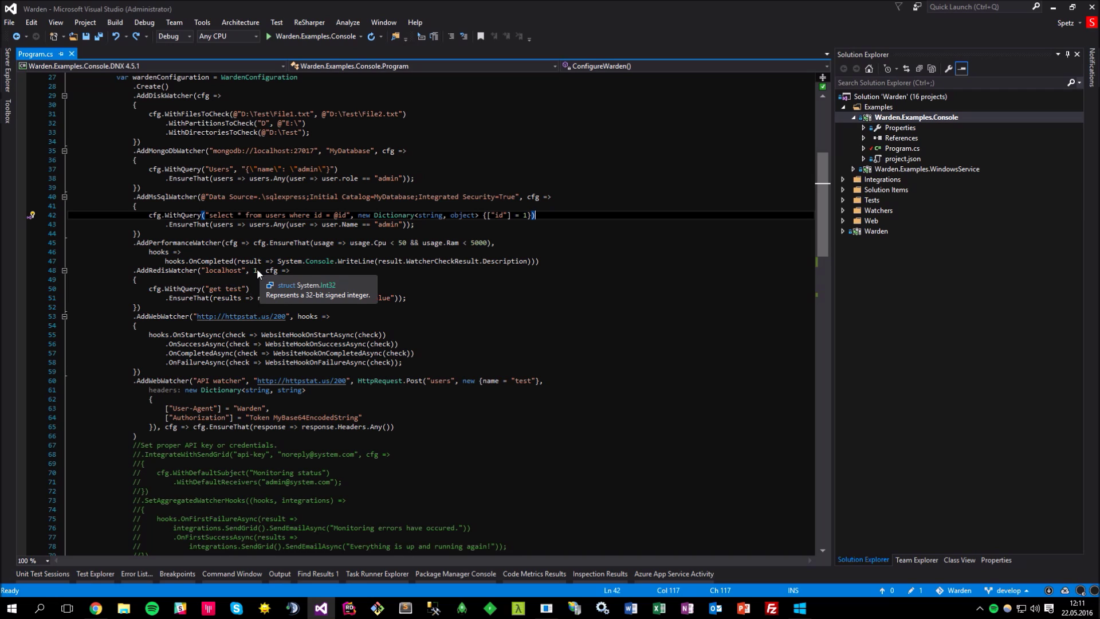
{"action": "mouse_move", "coordinate": [232, 293]}
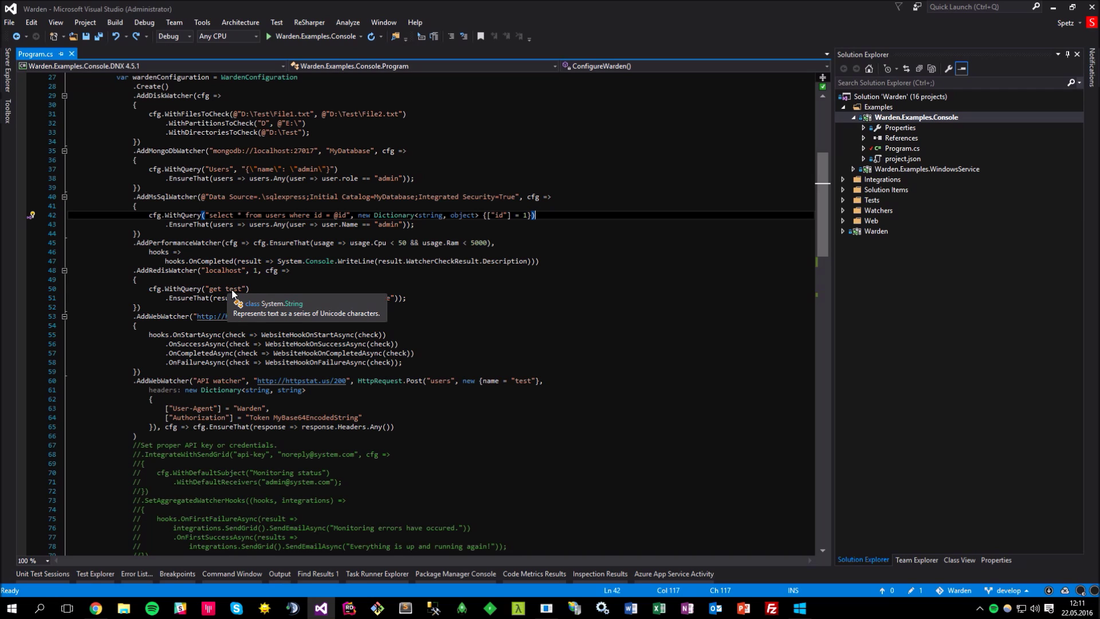
- Focus the Redis watcher configuration code, then return to the Warden dashboard in Chrome
{"action": "left_click", "coordinate": [390, 281]}
{"action": "mouse_move", "coordinate": [394, 301]}
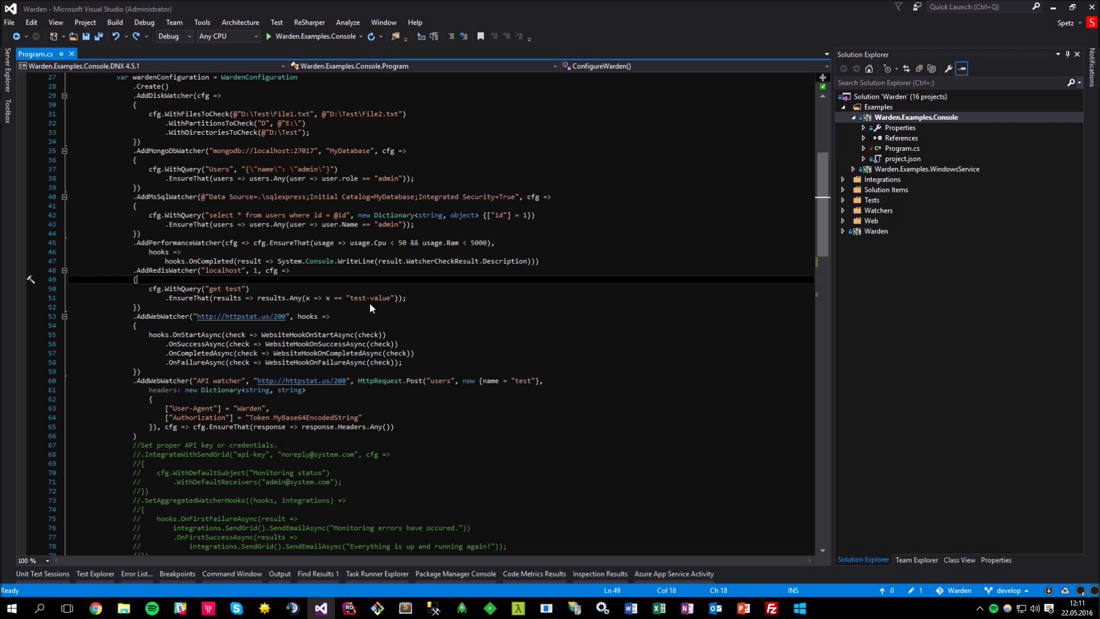
{"action": "left_click", "coordinate": [95, 608]}
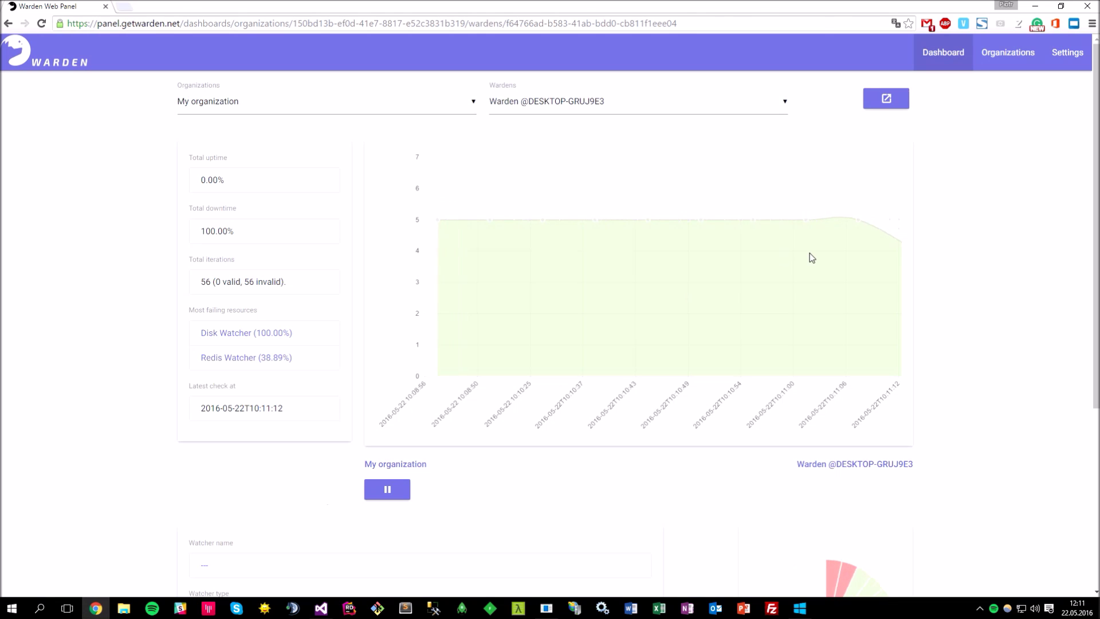
- Show the Redis Watcher's check details from the red pie slice, then set test to test-value in redis-cli
{"action": "left_click_drag", "start_coordinate": [1091, 230], "coordinate": [1089, 393]}
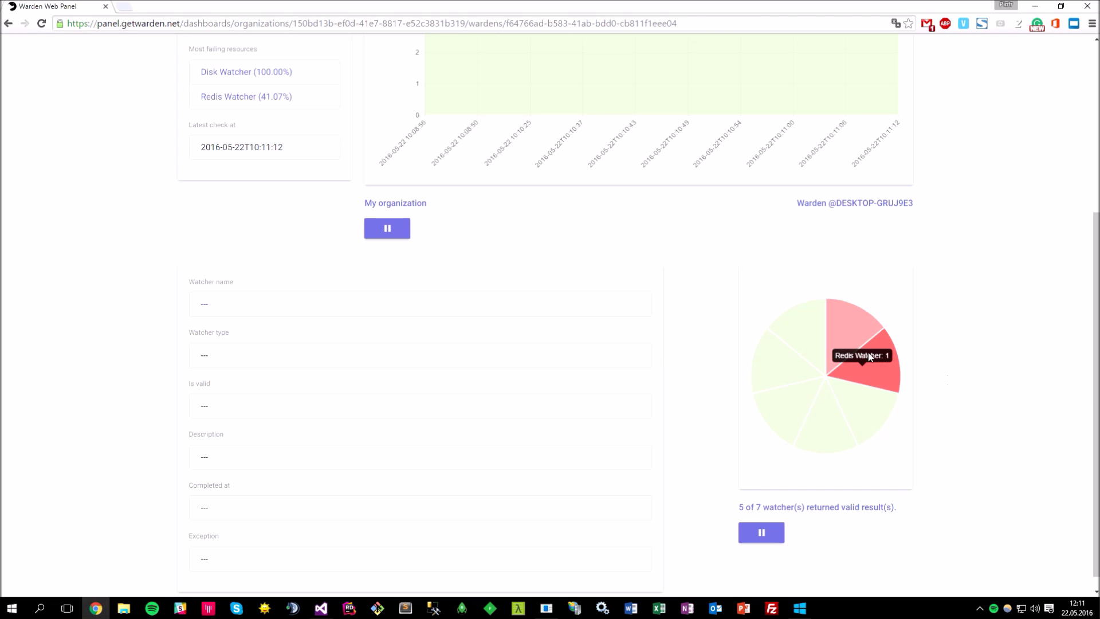
{"action": "left_click", "coordinate": [871, 373]}
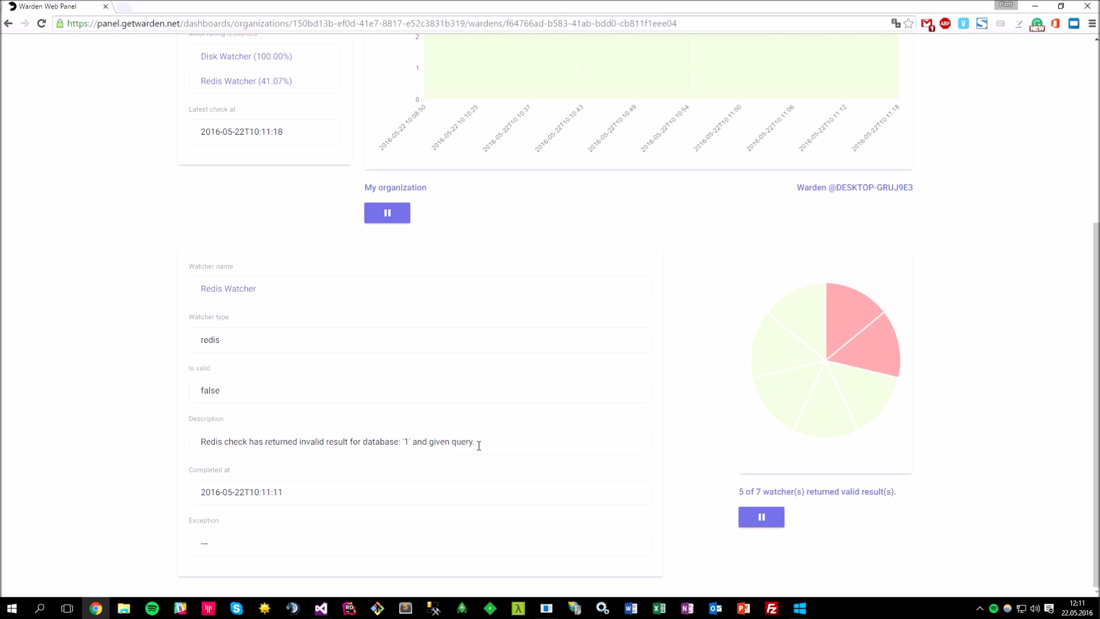
{"action": "left_click", "coordinate": [547, 608]}
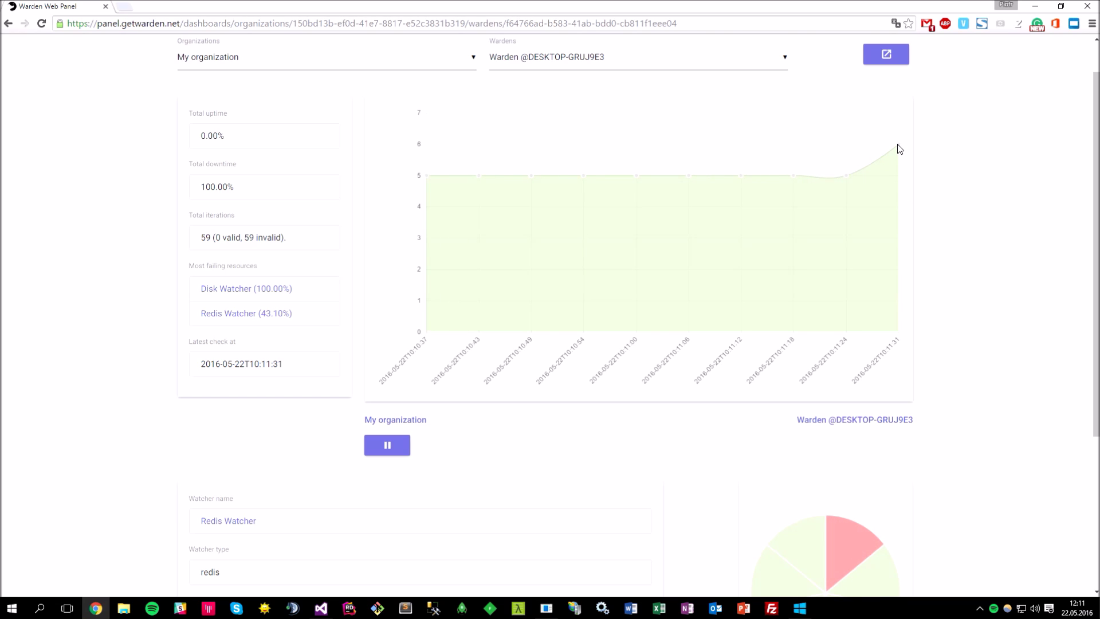
{"action": "mouse_move", "coordinate": [899, 147]}
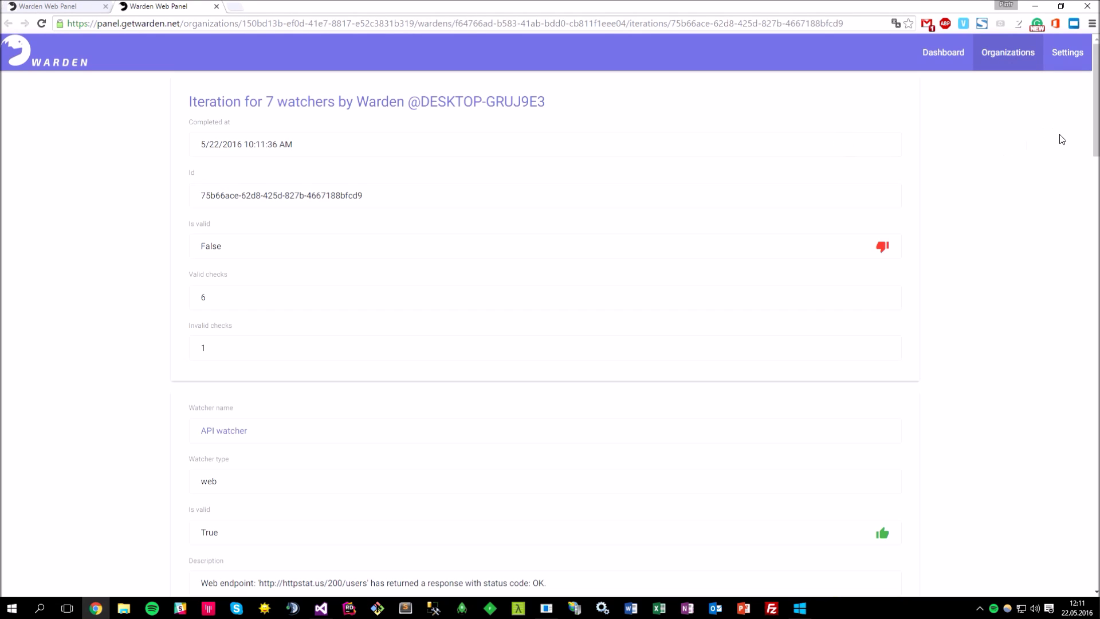
- Scroll the 10:11:36 AM iteration to the Disk Watcher's BitLocker-locked drive failure, then back up
{"action": "left_click_drag", "start_coordinate": [1093, 114], "coordinate": [1073, 190]}
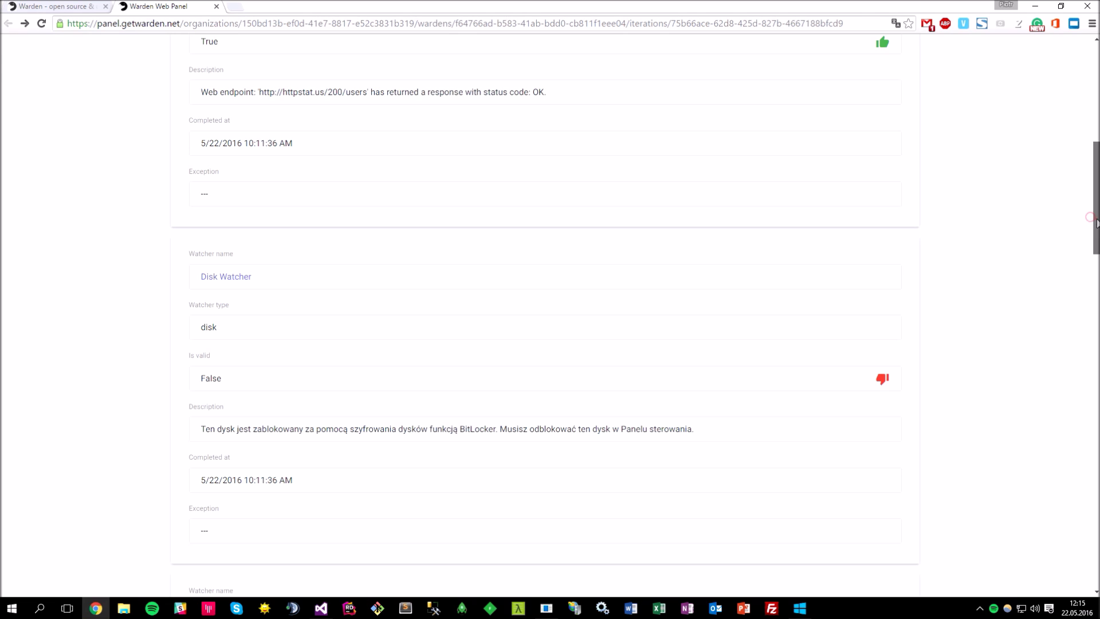
{"action": "left_click_drag", "start_coordinate": [1089, 217], "coordinate": [1089, 117]}
- Sign out using the power button in the Settings page's floating action menu
{"action": "left_click", "coordinate": [1067, 52]}
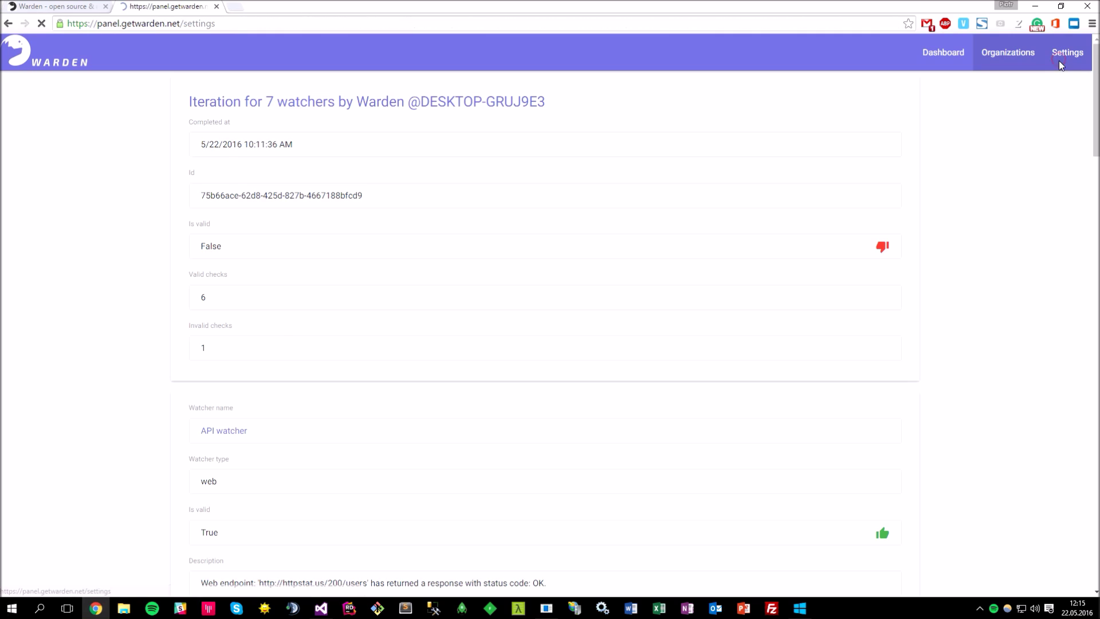
{"action": "mouse_move", "coordinate": [1072, 555]}
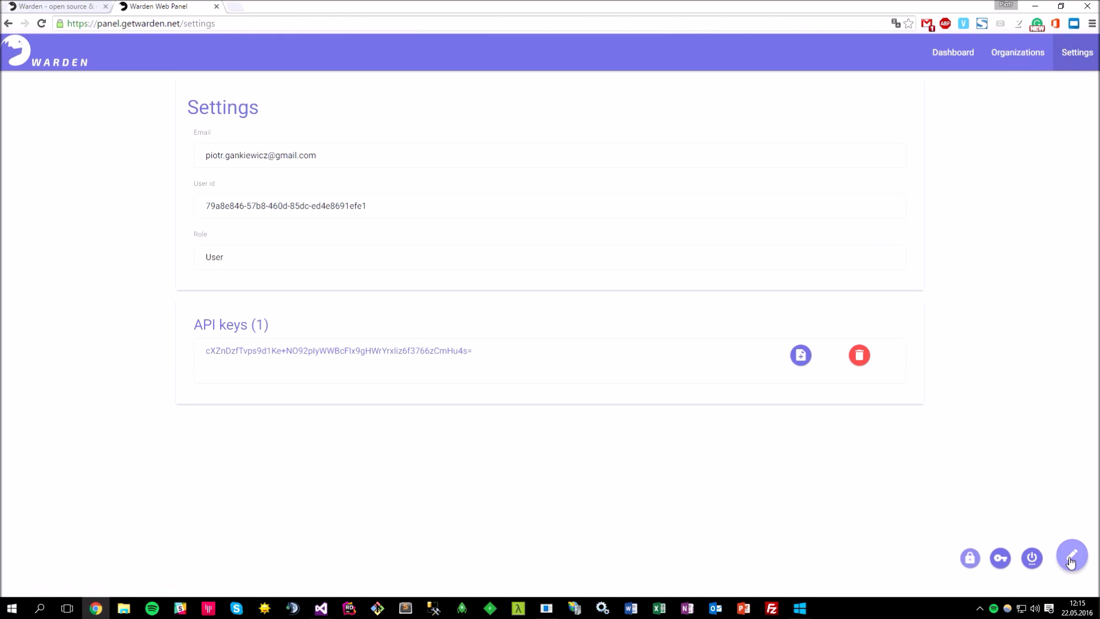
{"action": "left_click", "coordinate": [1033, 561]}
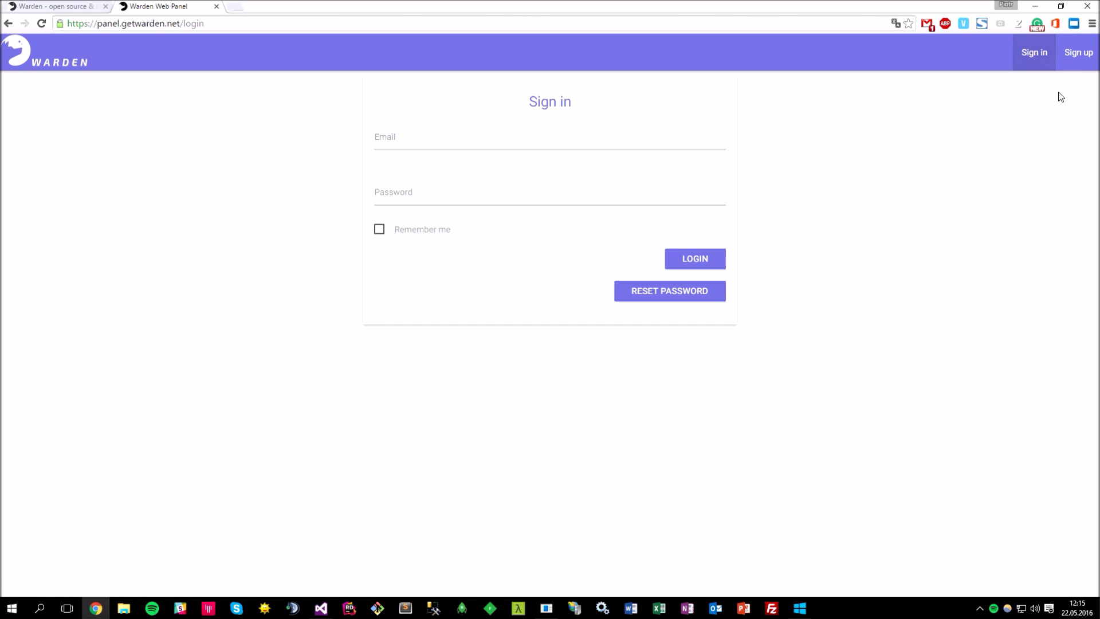
- Go to the Sign up page with e-mail, password and password confirmation fields
{"action": "left_click", "coordinate": [1077, 53]}
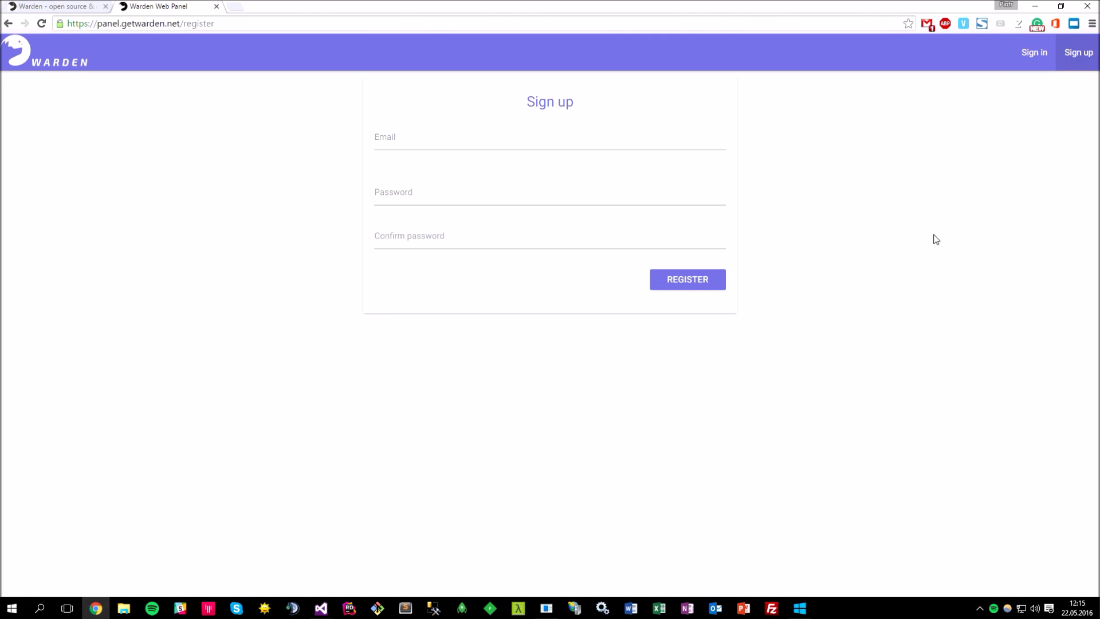